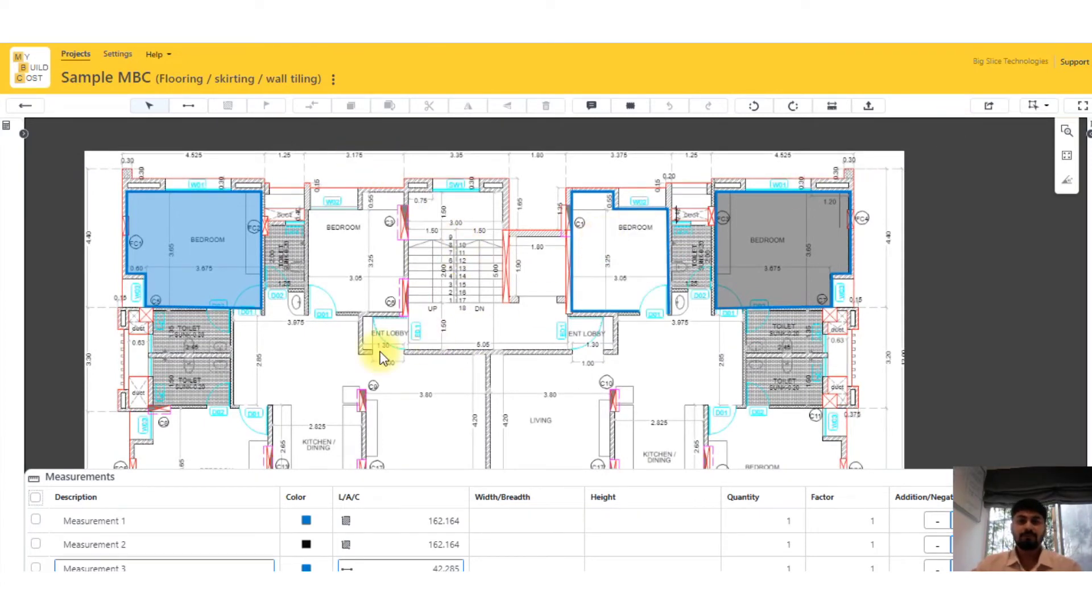
# Cloud-mark the stair hall and middle bedroom on the plan, then return to the flooring estimate.
pyautogui.moveTo(421, 389); pyautogui.dragTo(451, 345)
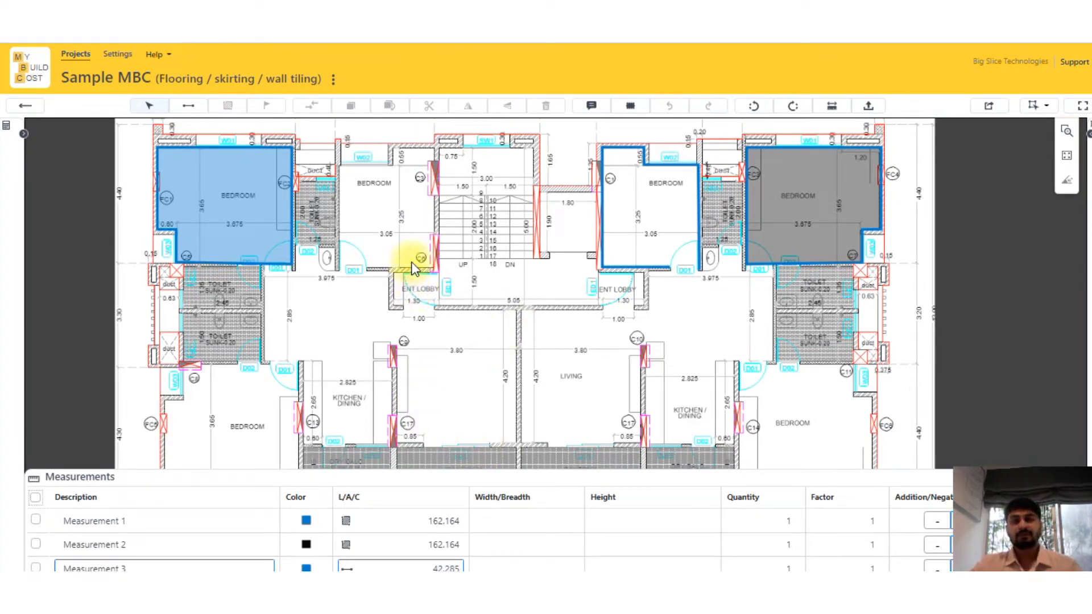
pyautogui.click(630, 106)
pyautogui.moveTo(606, 192); pyautogui.dragTo(704, 239)
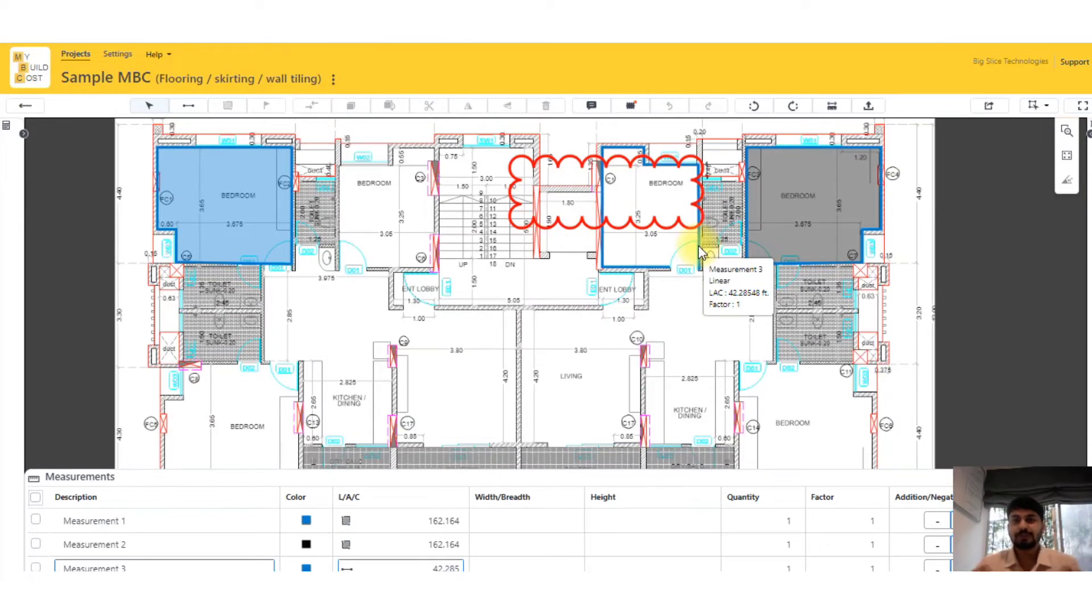
pyautogui.click(25, 106)
pyautogui.scroll(2, 438, 376)
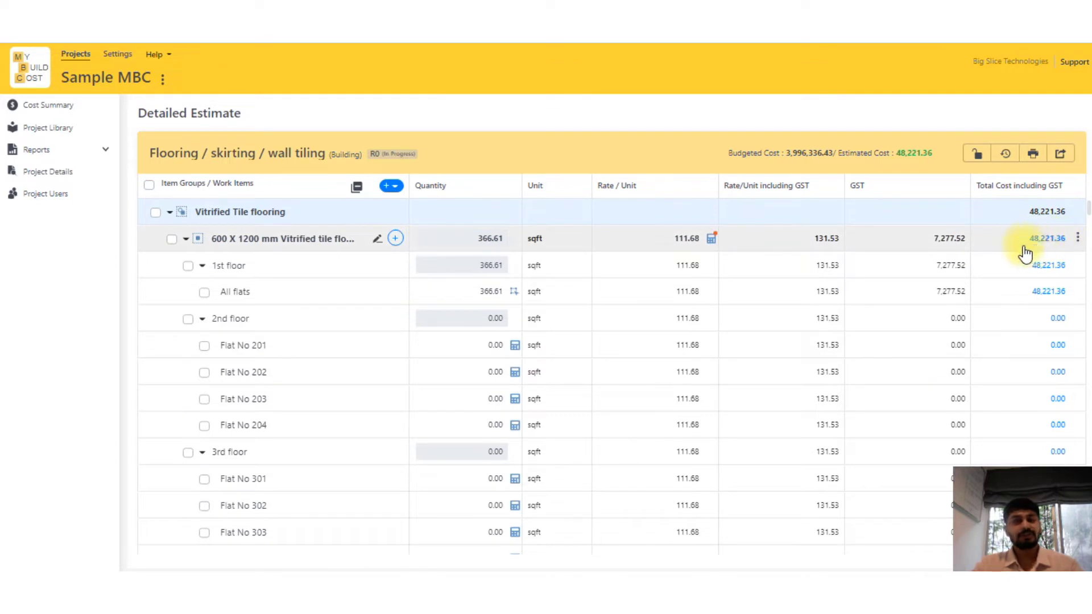
# Check the tile flooring unit rate analysis and Cost Summary (flooring 48,221.36), then go to Active projects.
pyautogui.click(1044, 239)
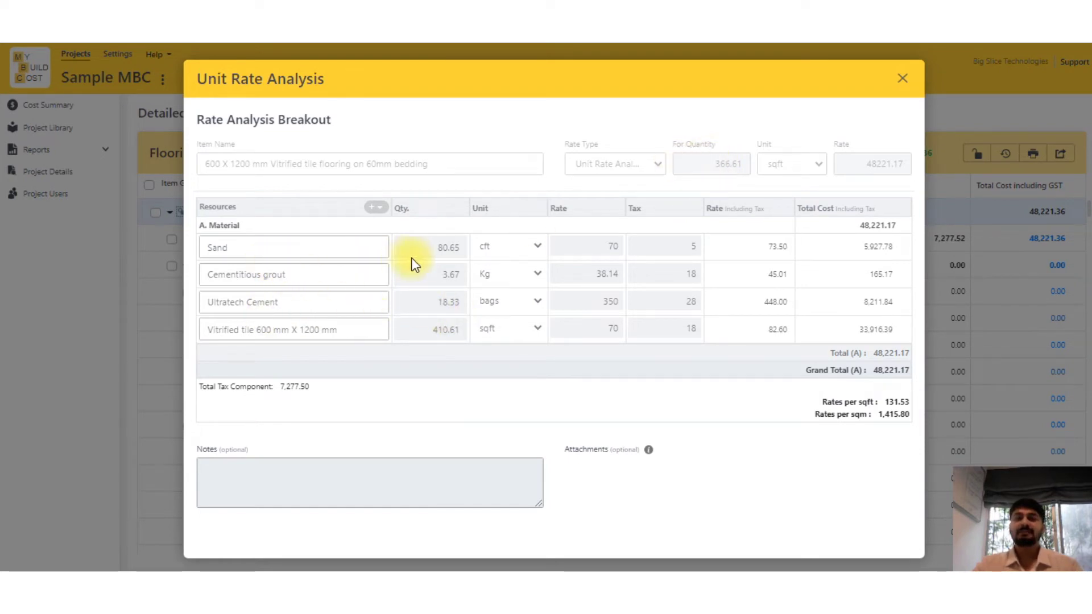
pyautogui.click(901, 83)
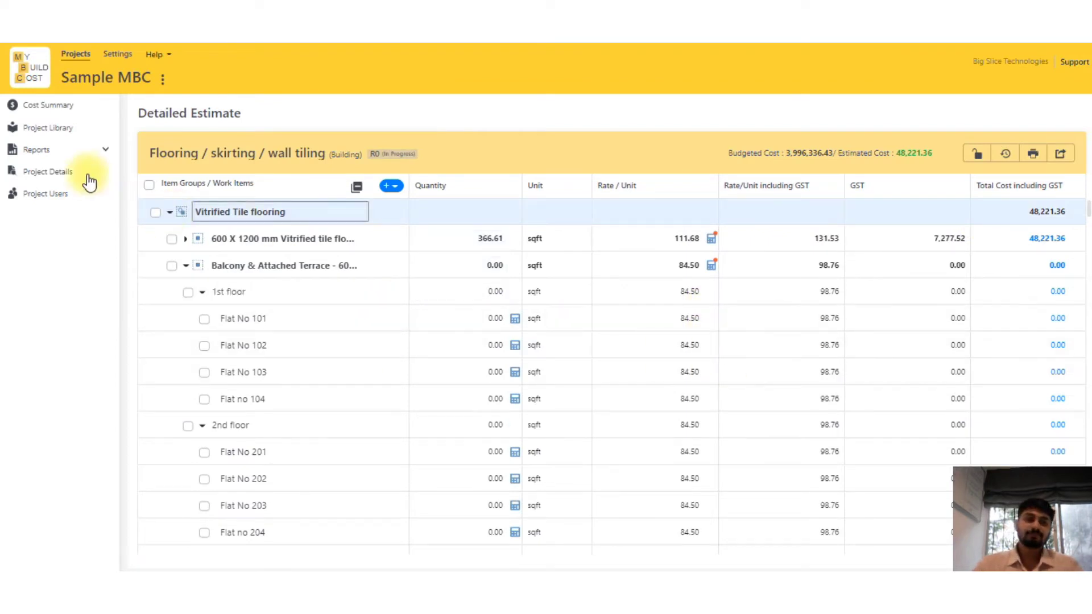
pyautogui.click(56, 114)
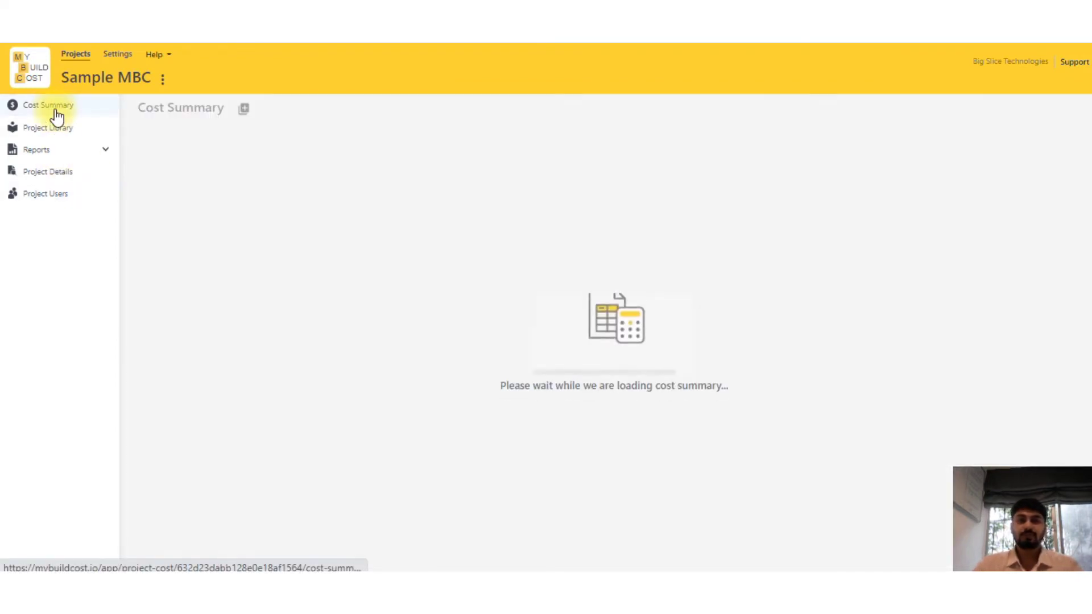
pyautogui.scroll(3, 398, 384)
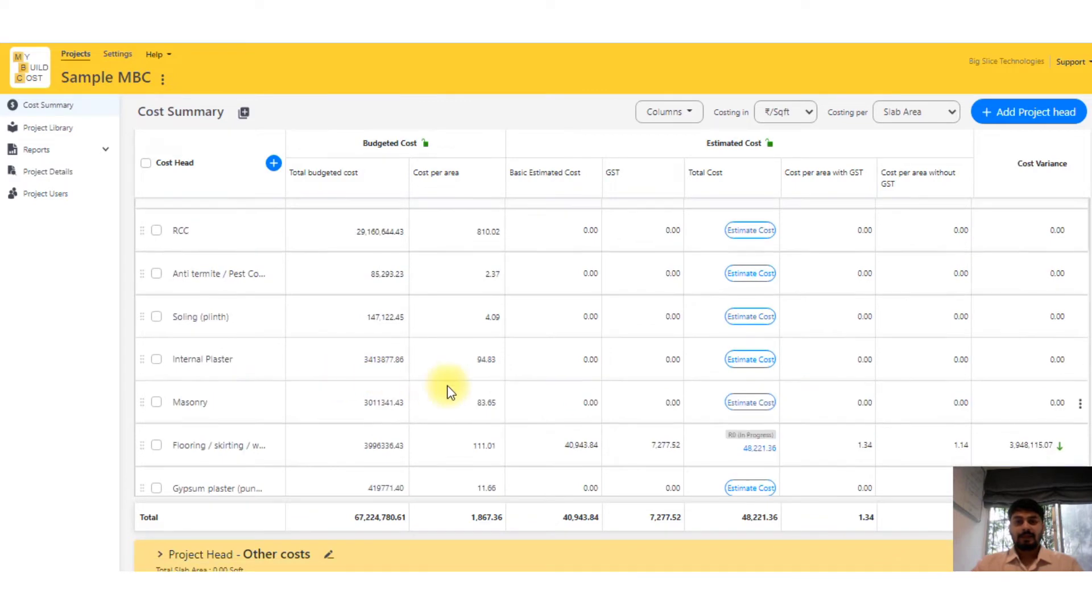
pyautogui.scroll(2, 438, 383)
pyautogui.click(76, 54)
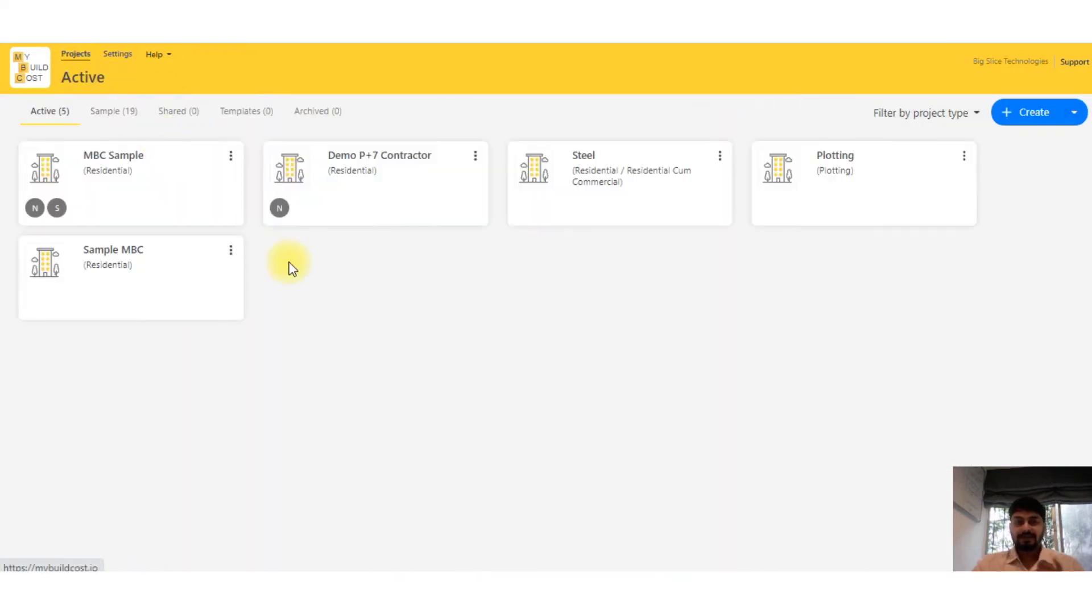
# Open MBC Sample's Masonry estimate and expand AAC block masonry into floor rows (2,163,610.55).
pyautogui.click(123, 169)
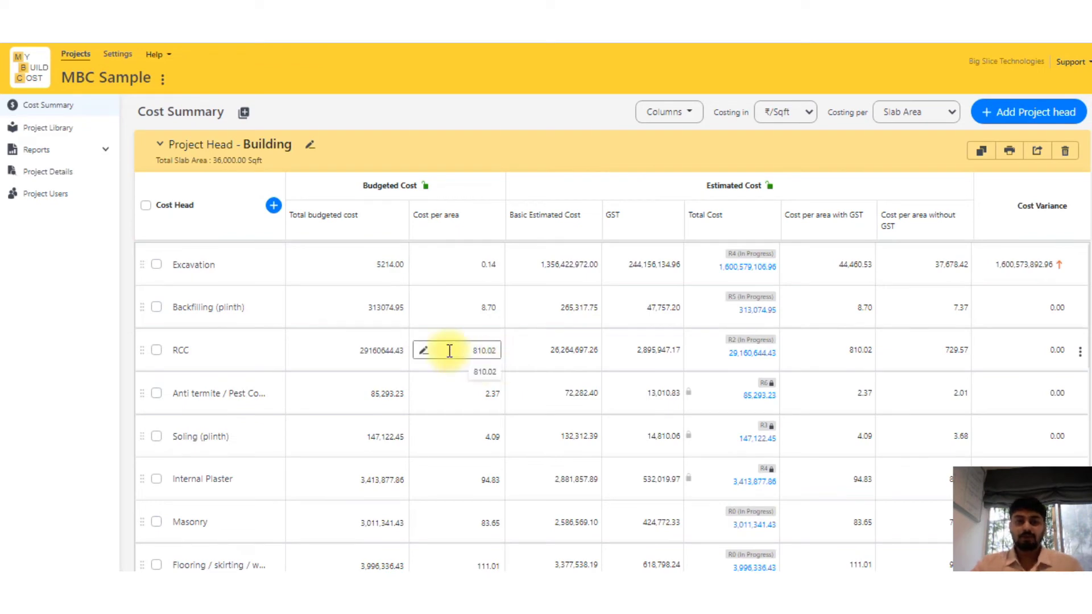
pyautogui.scroll(-2, 438, 375)
pyautogui.click(755, 444)
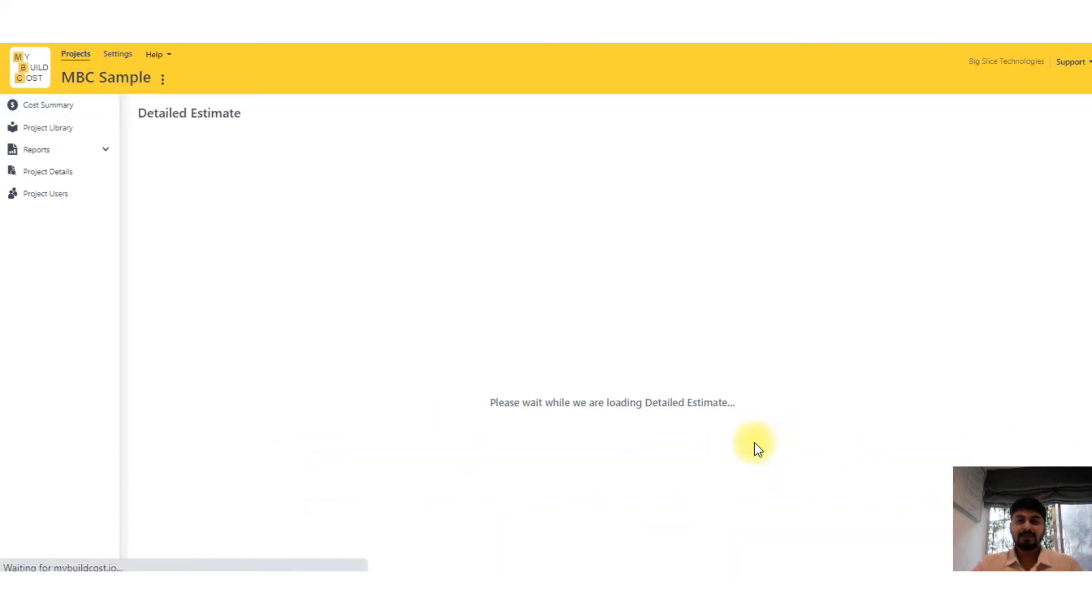
pyautogui.click(493, 265)
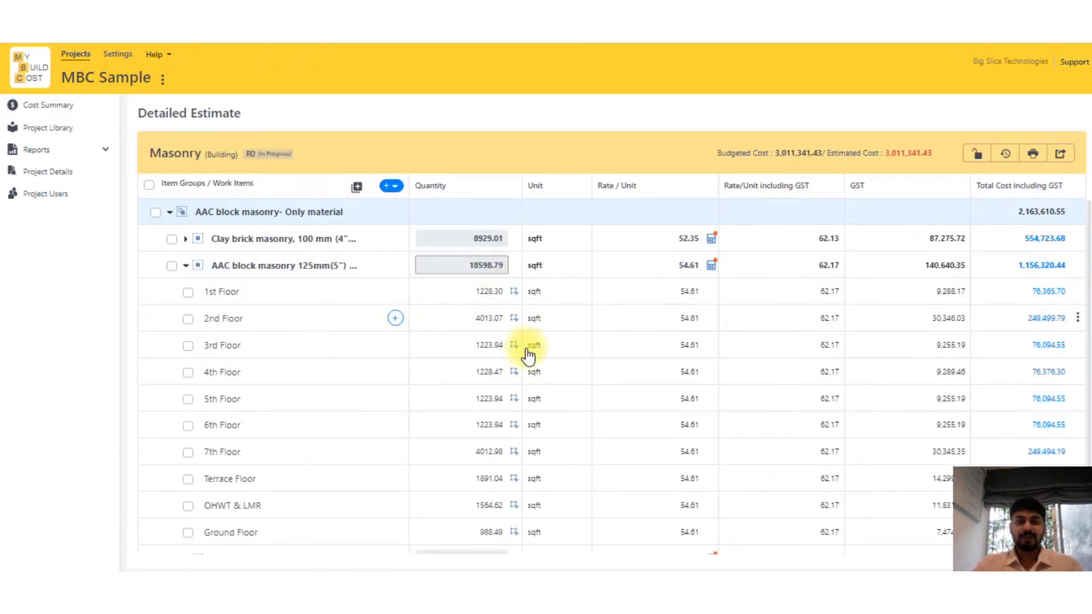
pyautogui.click(515, 372)
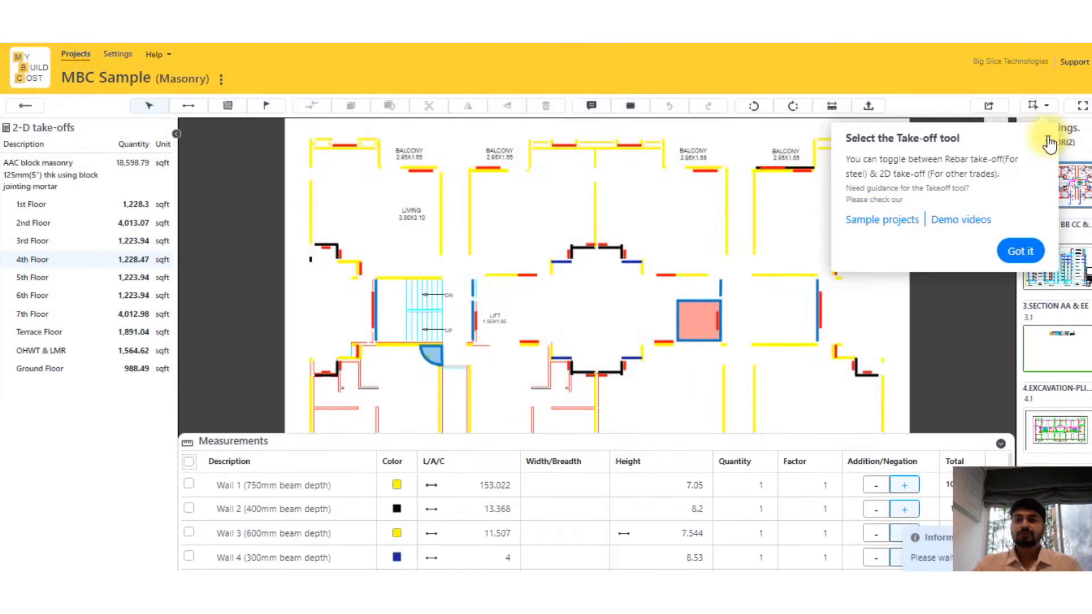
pyautogui.click(1047, 138)
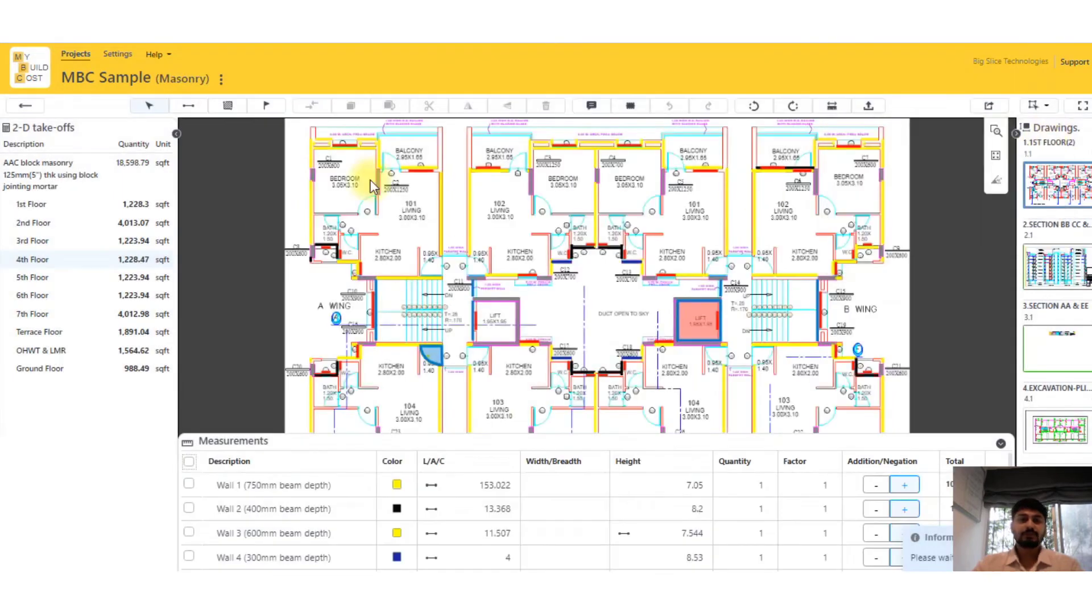
pyautogui.click(176, 135)
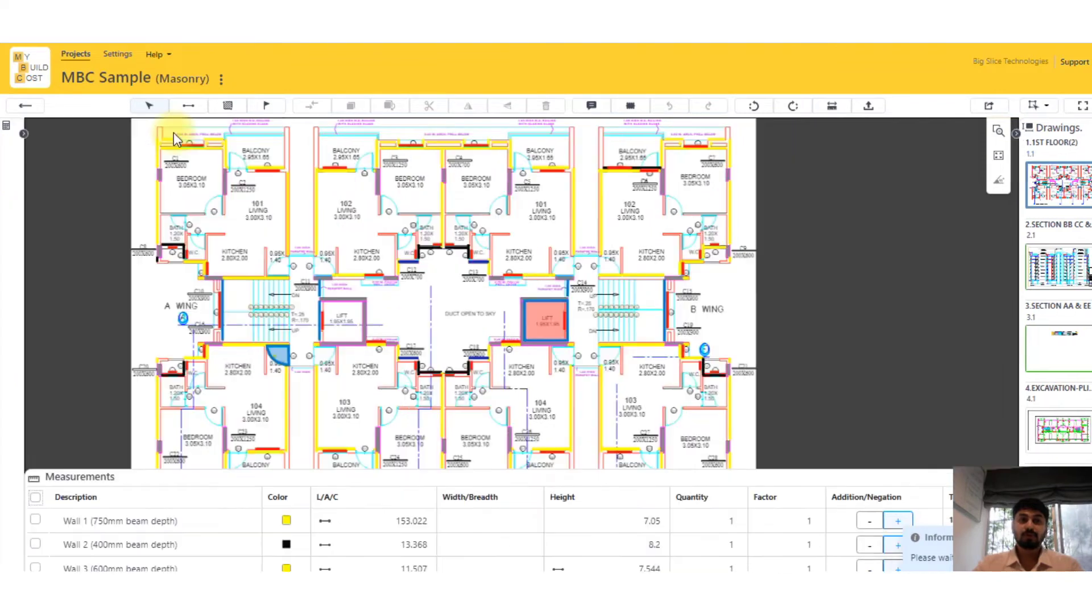
pyautogui.click(23, 132)
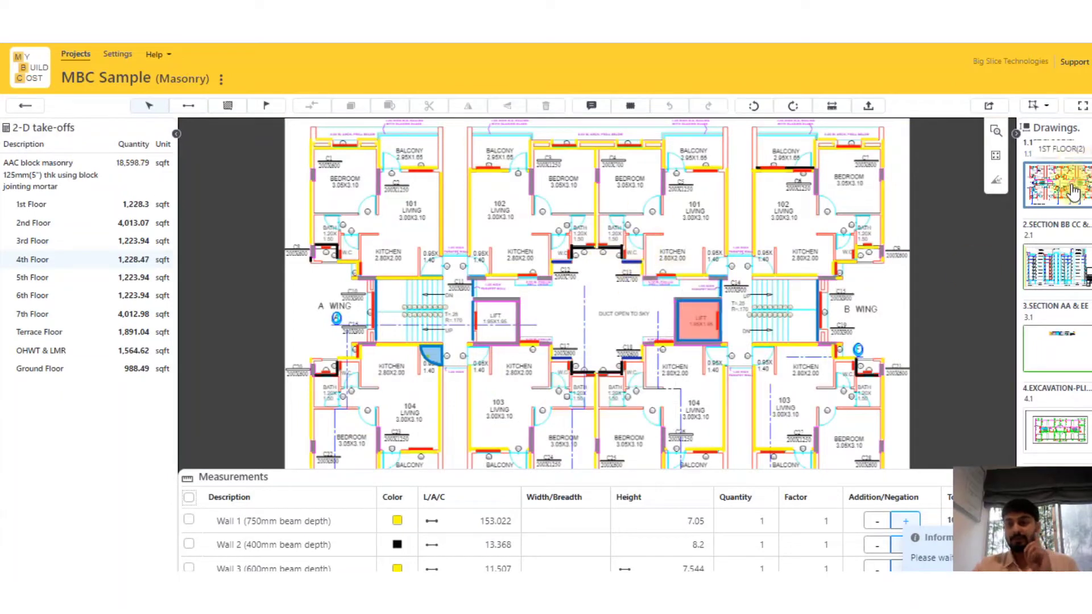
pyautogui.click(178, 134)
pyautogui.moveTo(146, 470)
pyautogui.mouseDown()
pyautogui.moveTo(157, 155)
pyautogui.moveTo(204, 285)
pyautogui.moveTo(220, 514)
pyautogui.mouseUp()
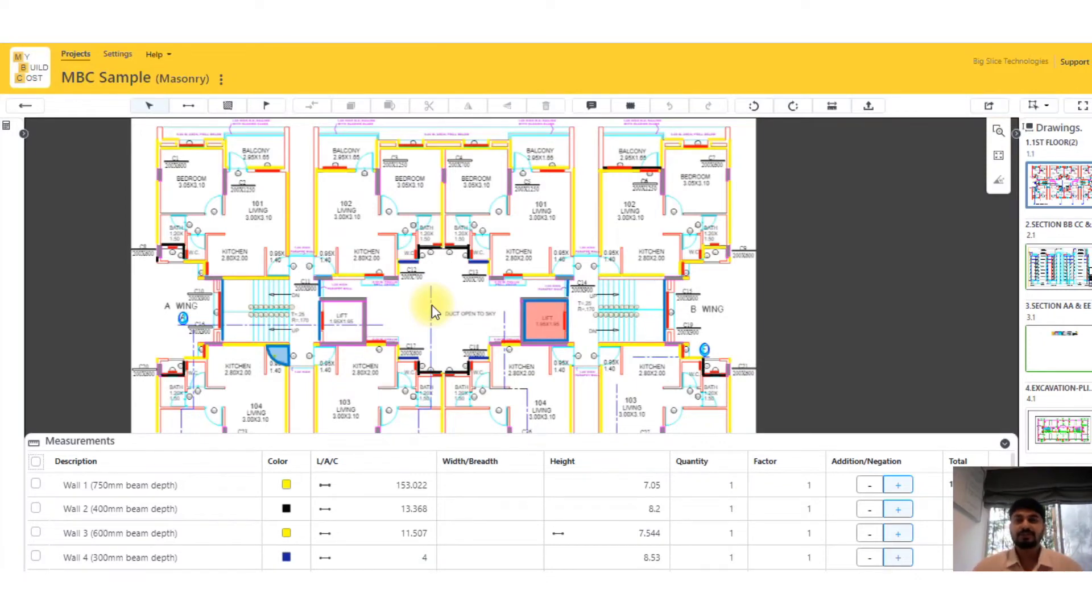
pyautogui.moveTo(419, 302); pyautogui.dragTo(465, 282)
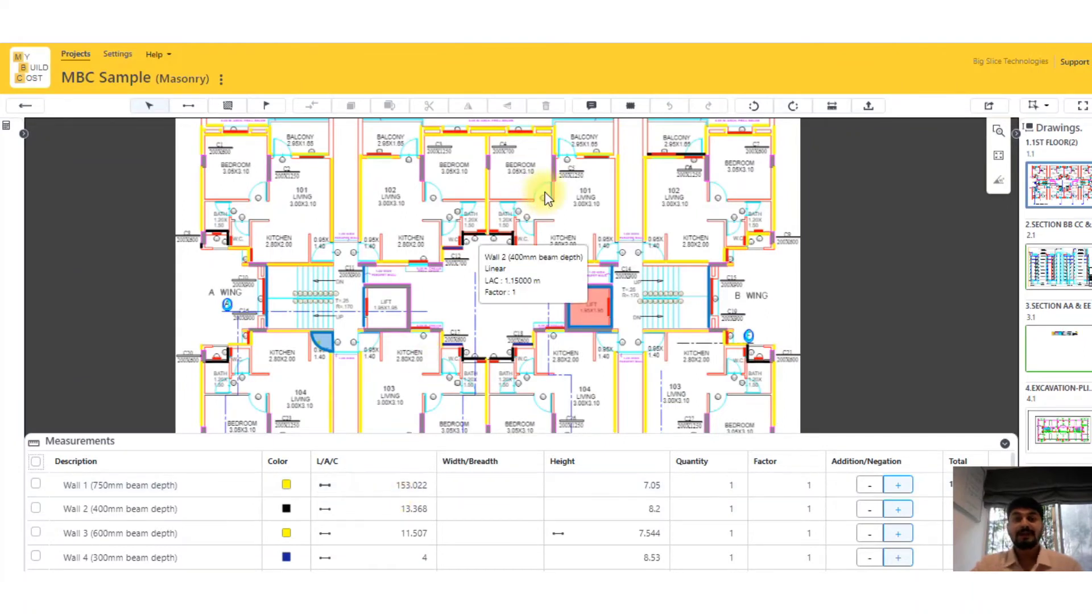
pyautogui.moveTo(478, 324); pyautogui.dragTo(496, 289)
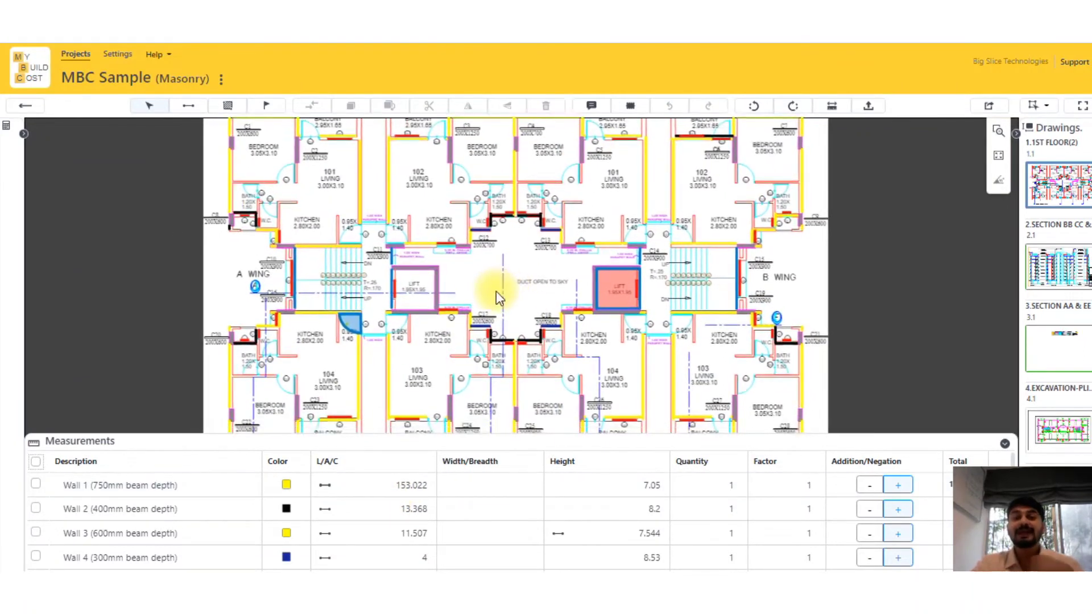
pyautogui.click(382, 485)
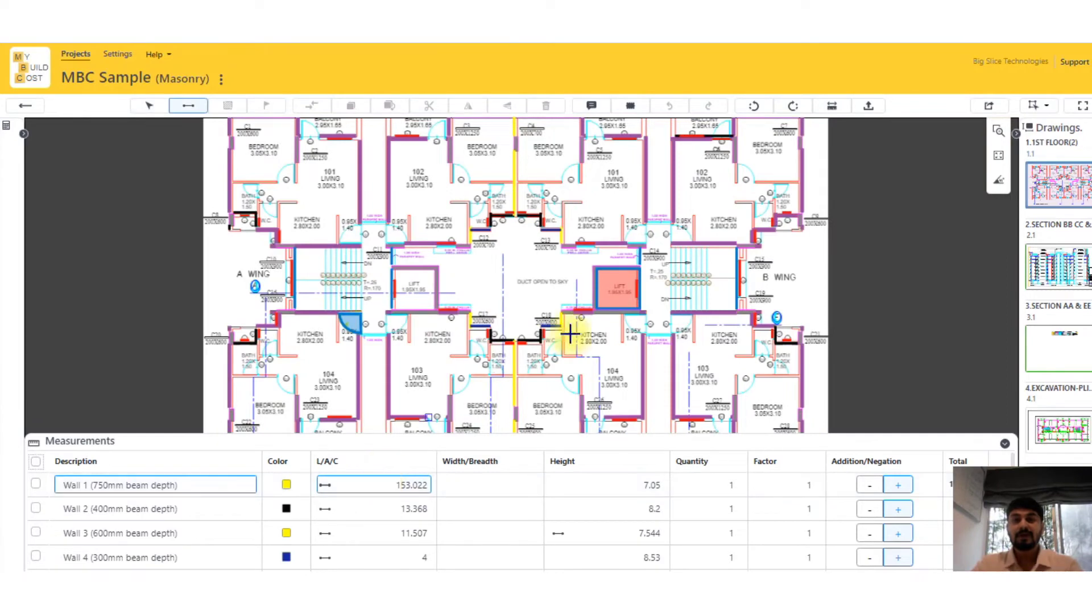
pyautogui.scroll(-2, 563, 332)
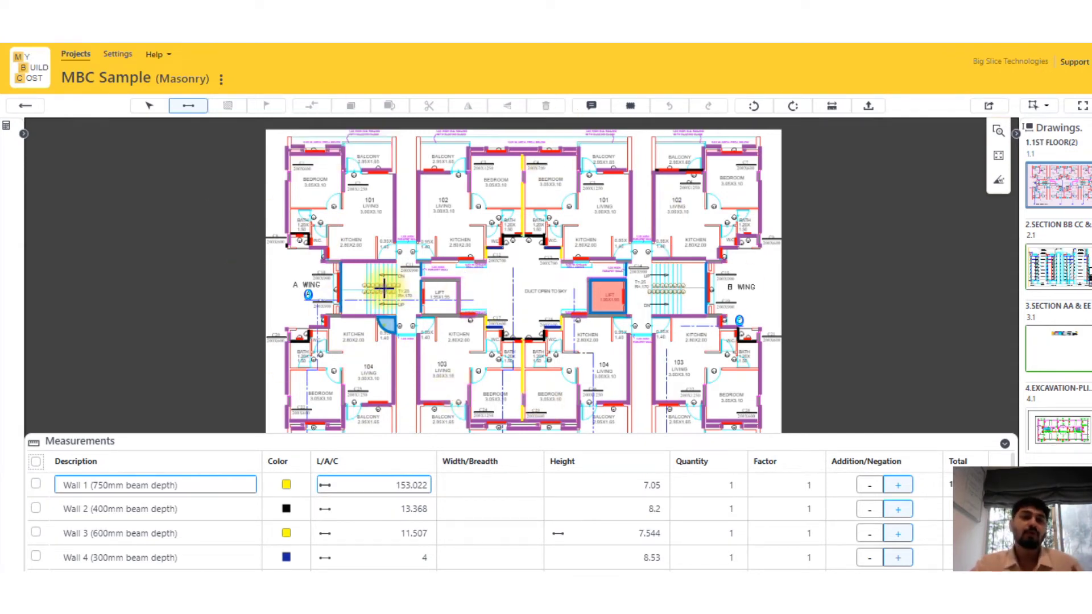
pyautogui.scroll(1, 385, 285)
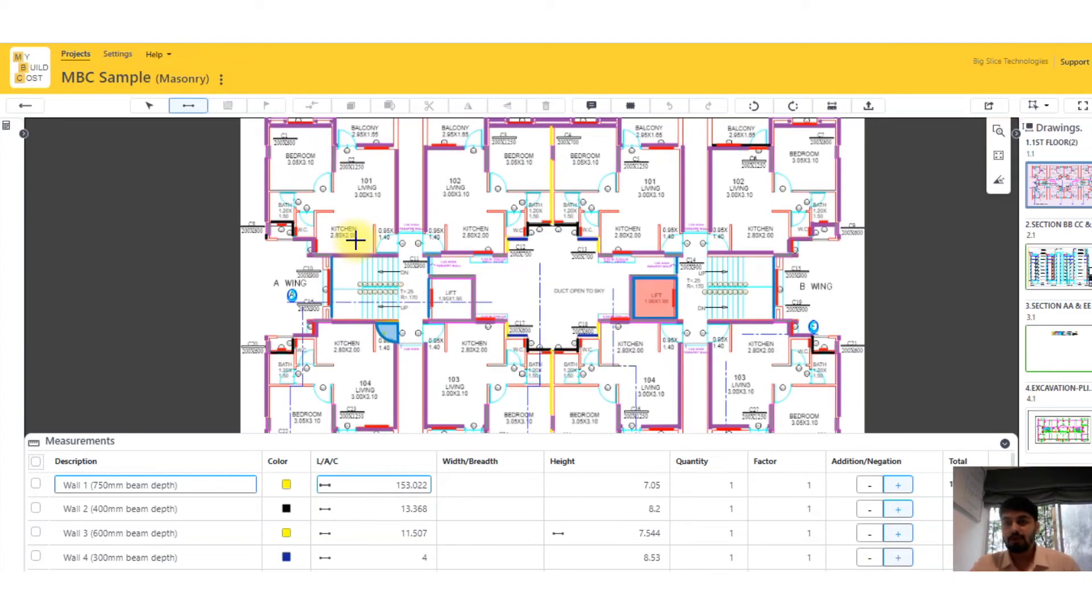
pyautogui.scroll(-1, 378, 228)
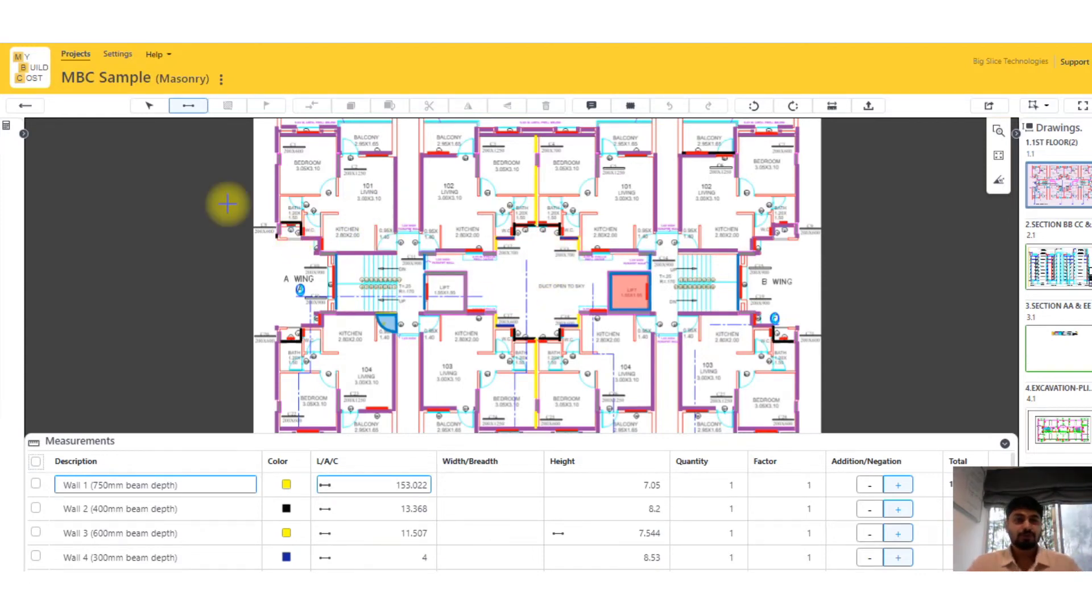
pyautogui.click(25, 106)
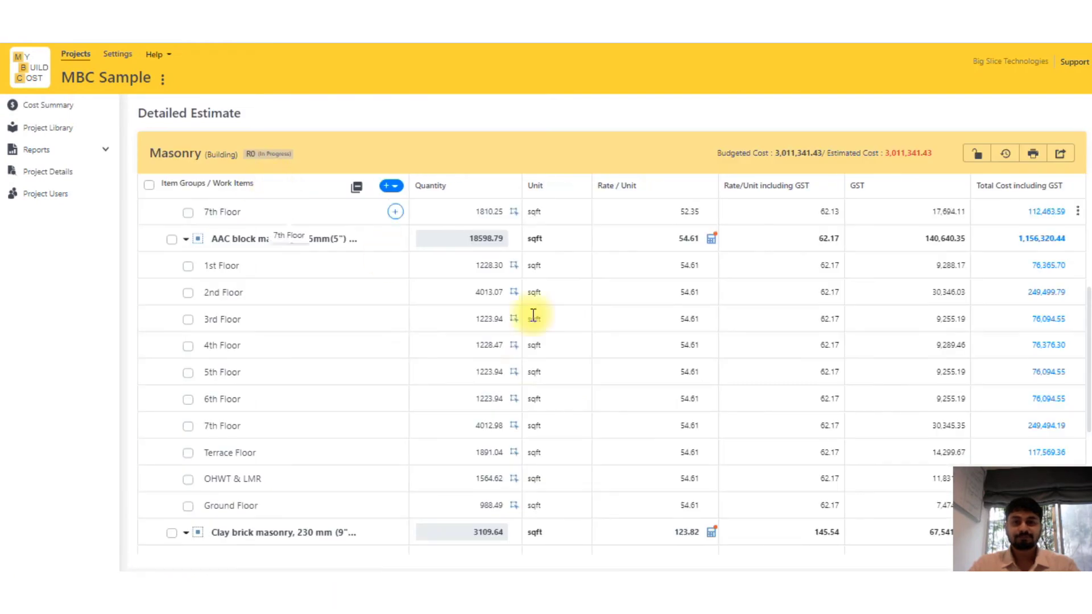
# From the Cost Summary, open the Material report under Reports > Resources.
pyautogui.click(67, 105)
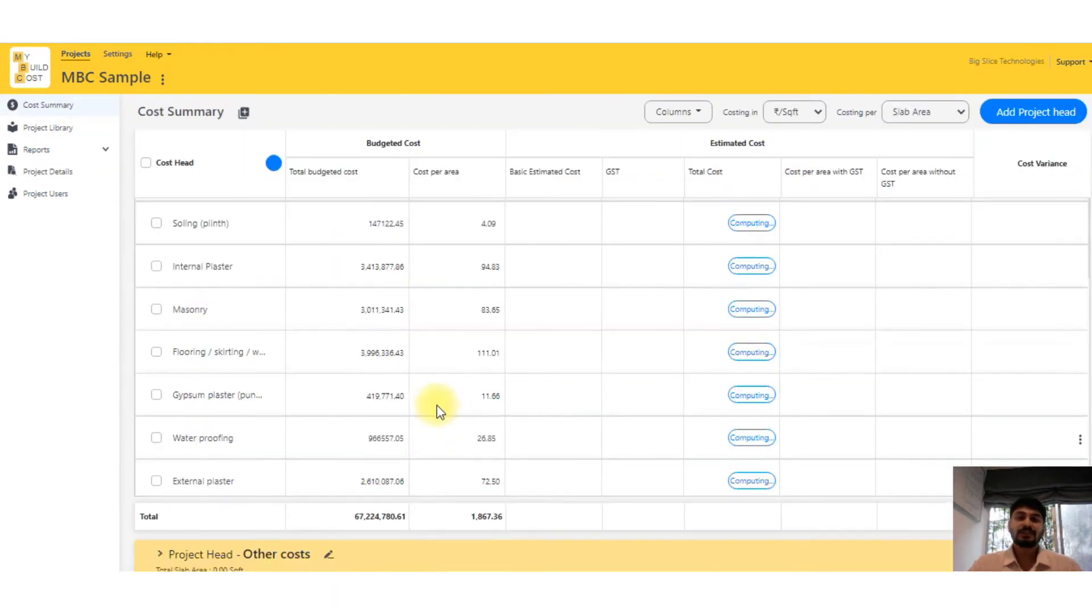
pyautogui.scroll(5, 436, 402)
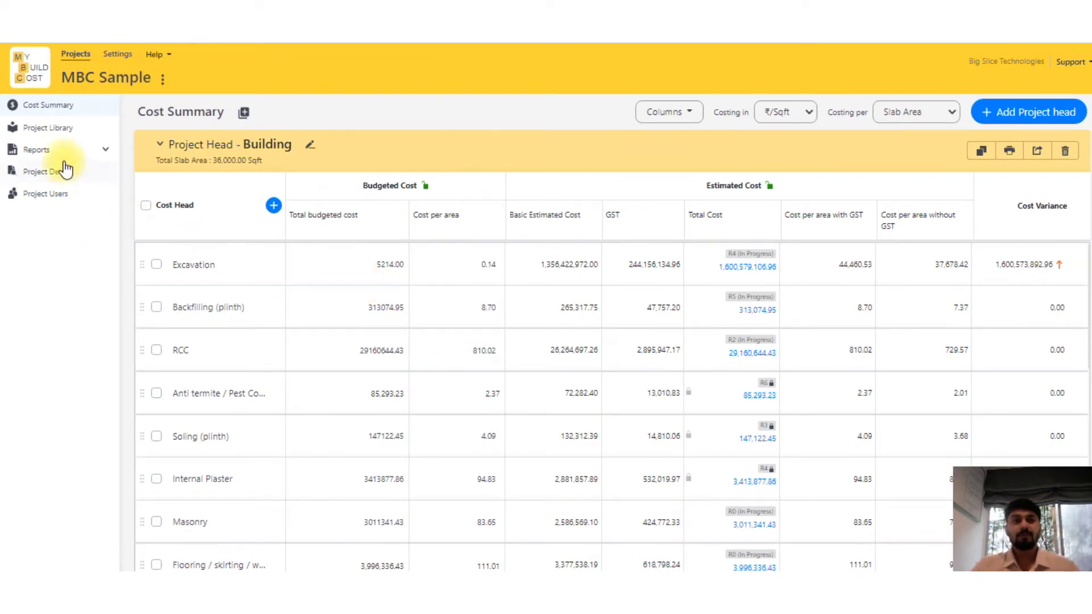
pyautogui.click(52, 150)
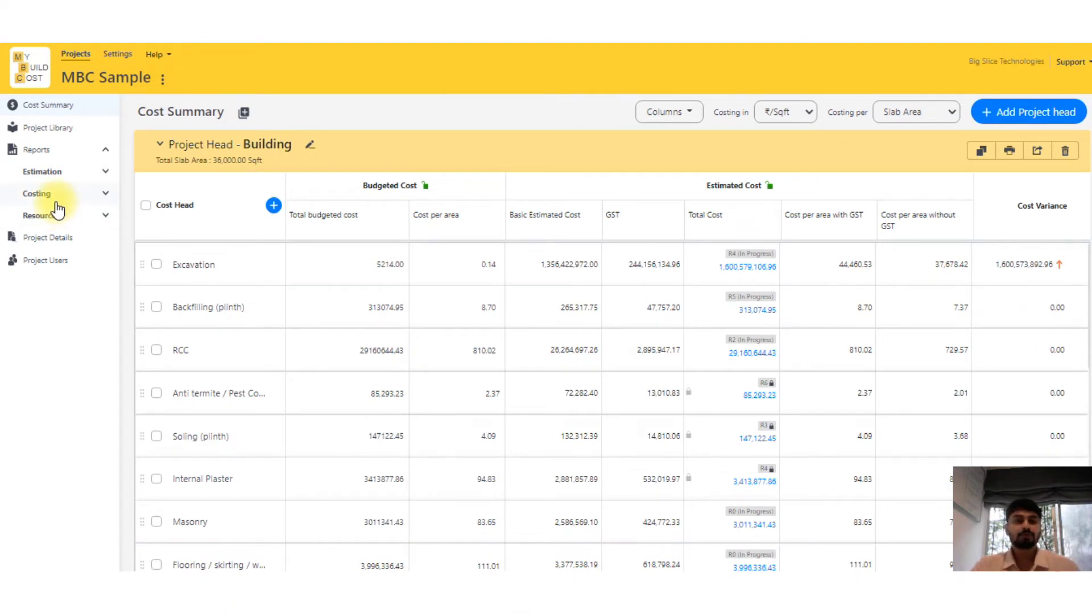
pyautogui.click(105, 216)
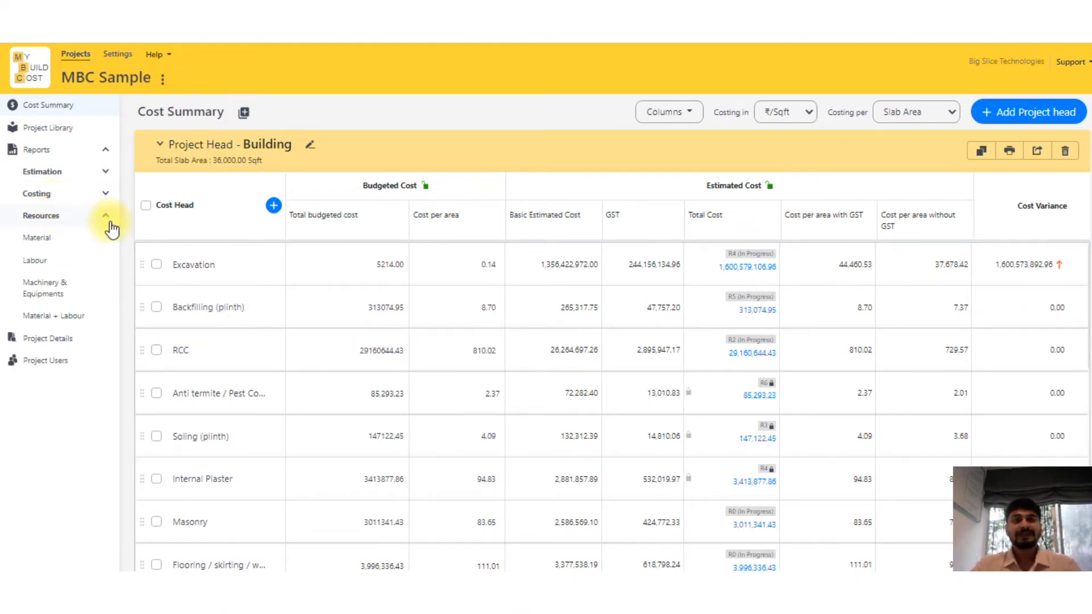
pyautogui.click(29, 245)
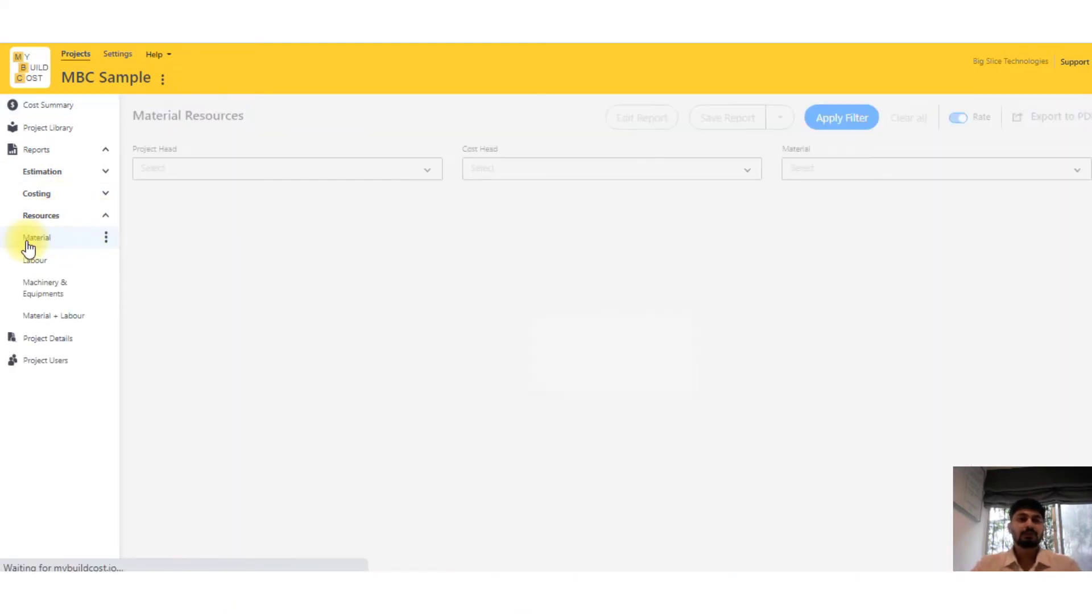
# Filter the material report to Building, Masonry, 4" clay brick, 5" AAC block and jointing adhesive/mortar.
pyautogui.click(300, 170)
pyautogui.click(150, 254)
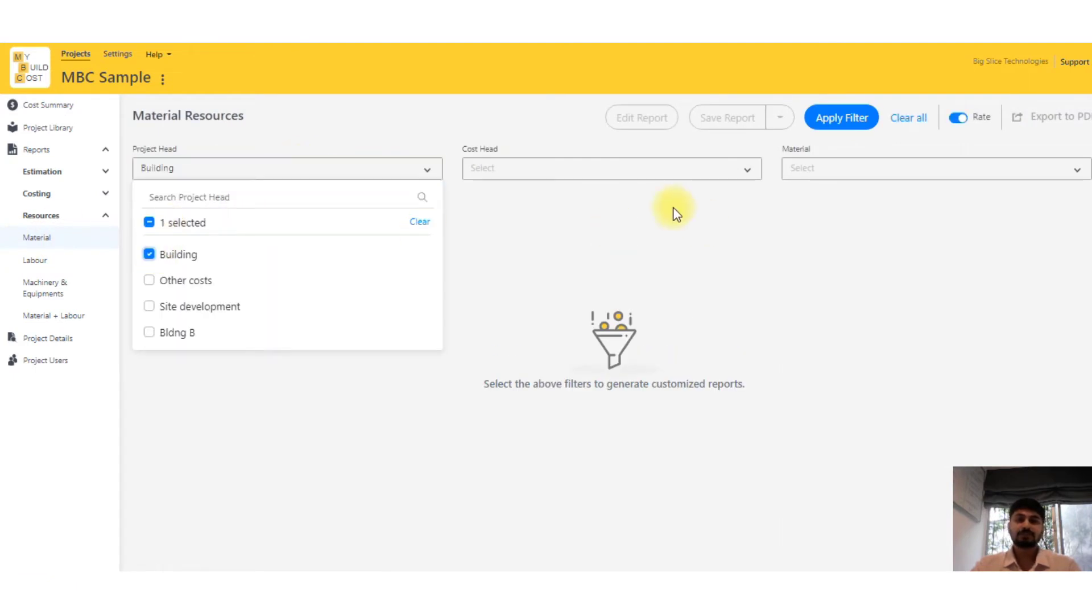
pyautogui.click(580, 171)
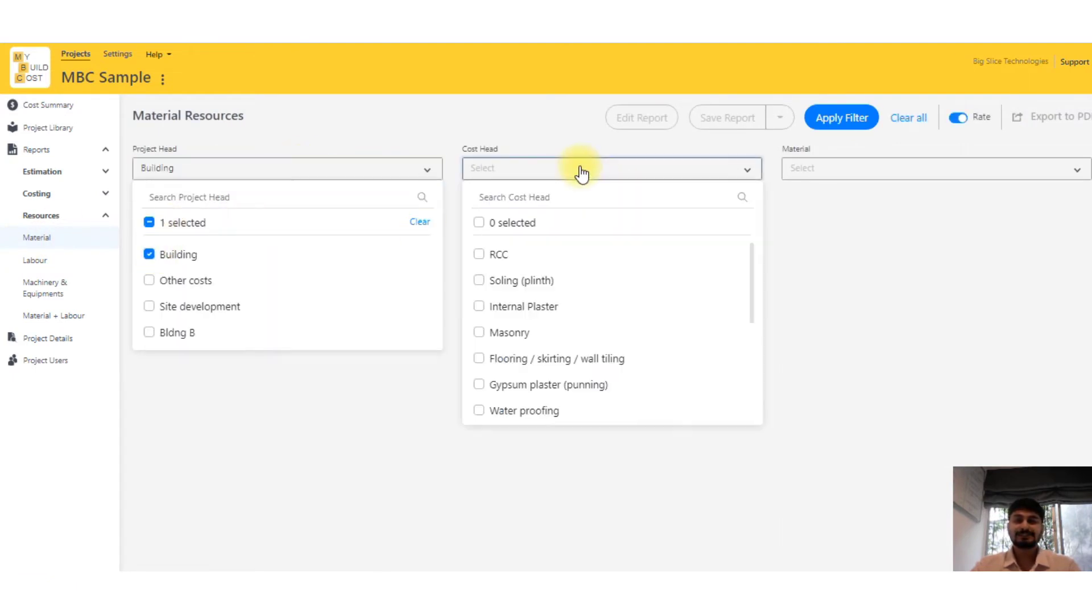
pyautogui.click(480, 336)
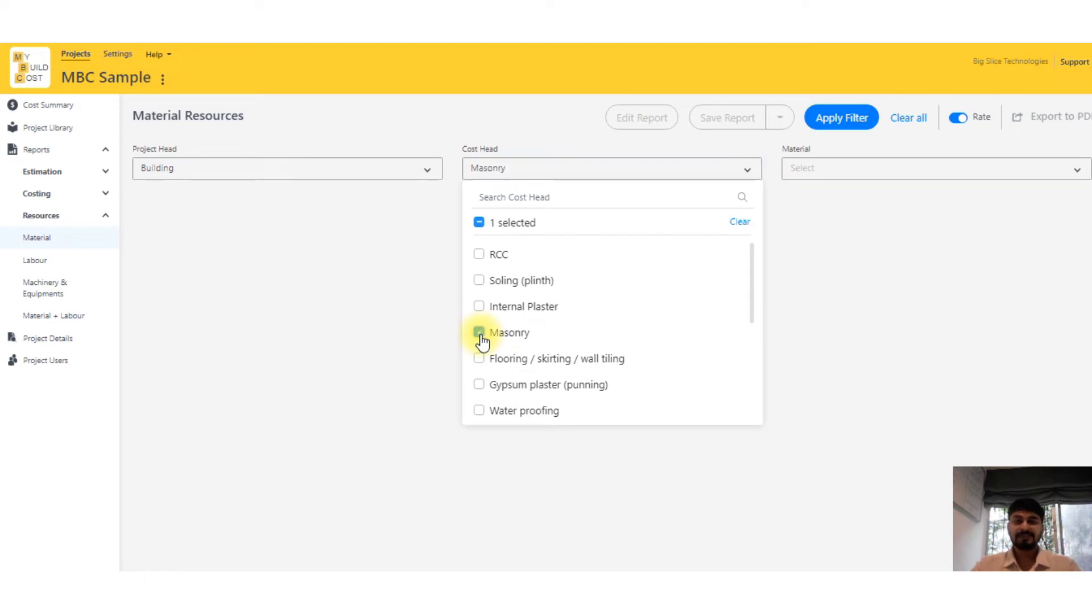
pyautogui.click(907, 172)
pyautogui.click(802, 280)
pyautogui.click(800, 332)
pyautogui.click(799, 360)
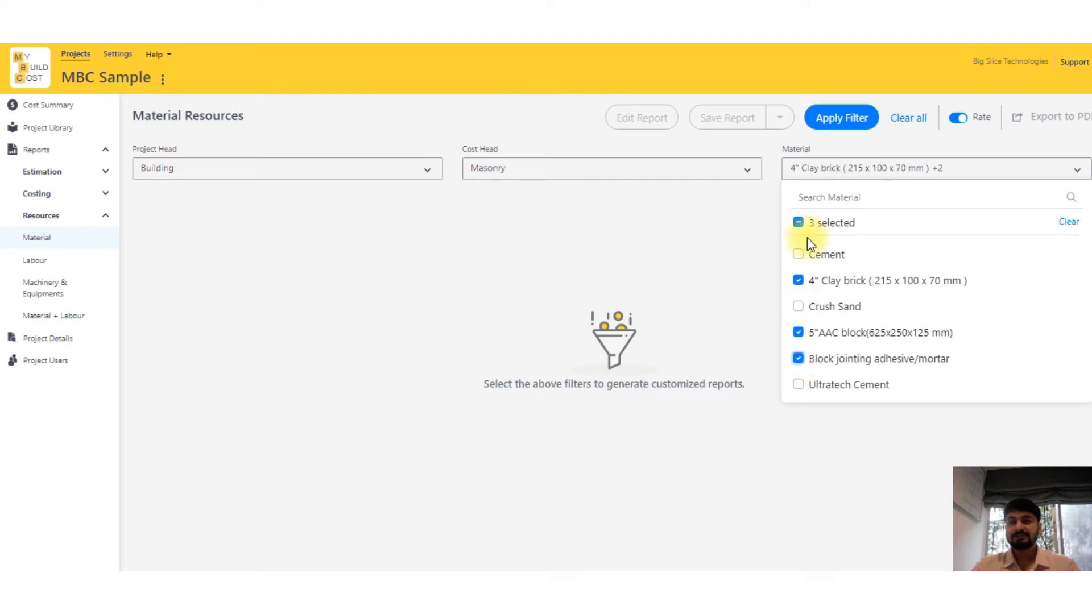
pyautogui.click(841, 121)
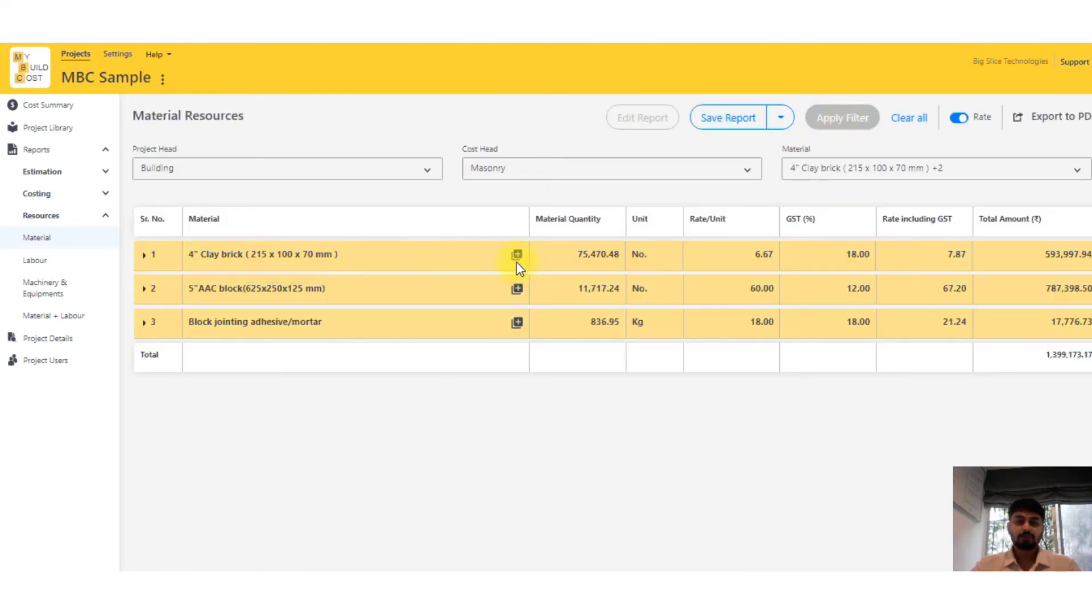
# Expand the 4" clay brick and block jointing adhesive breakdowns and review their by-floor quantities.
pyautogui.click(517, 256)
pyautogui.scroll(-2, 447, 191)
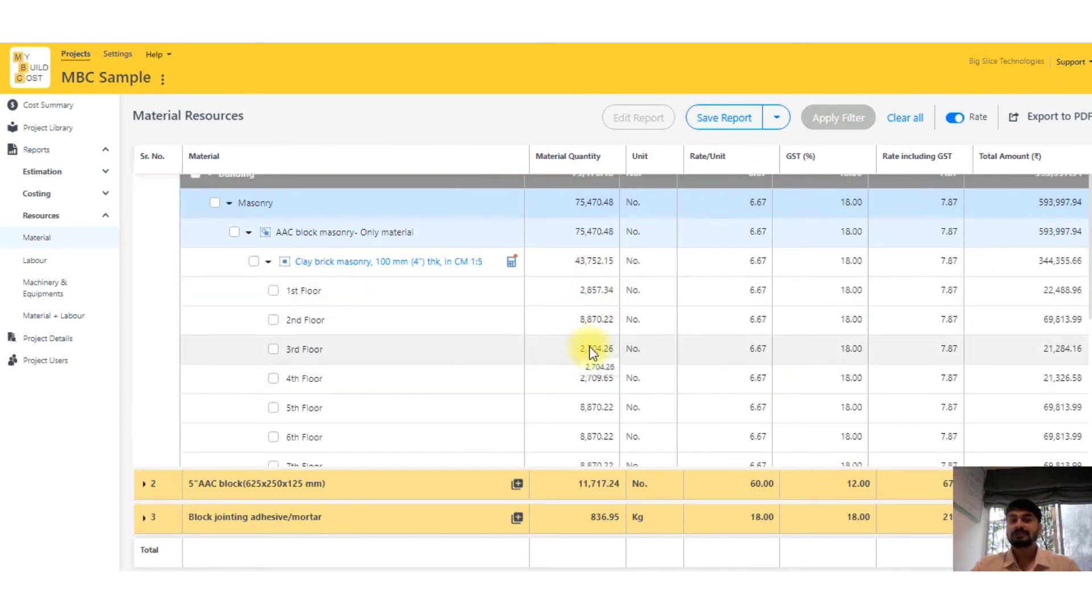
pyautogui.scroll(-3, 331, 364)
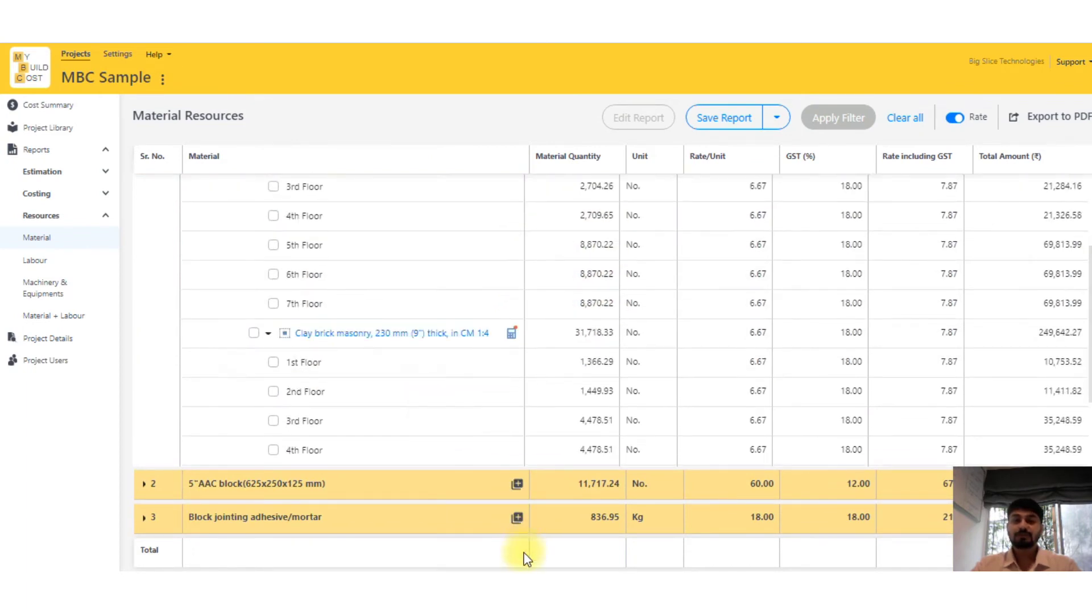
pyautogui.click(516, 518)
pyautogui.scroll(-2, 366, 334)
pyautogui.scroll(-5, 182, 477)
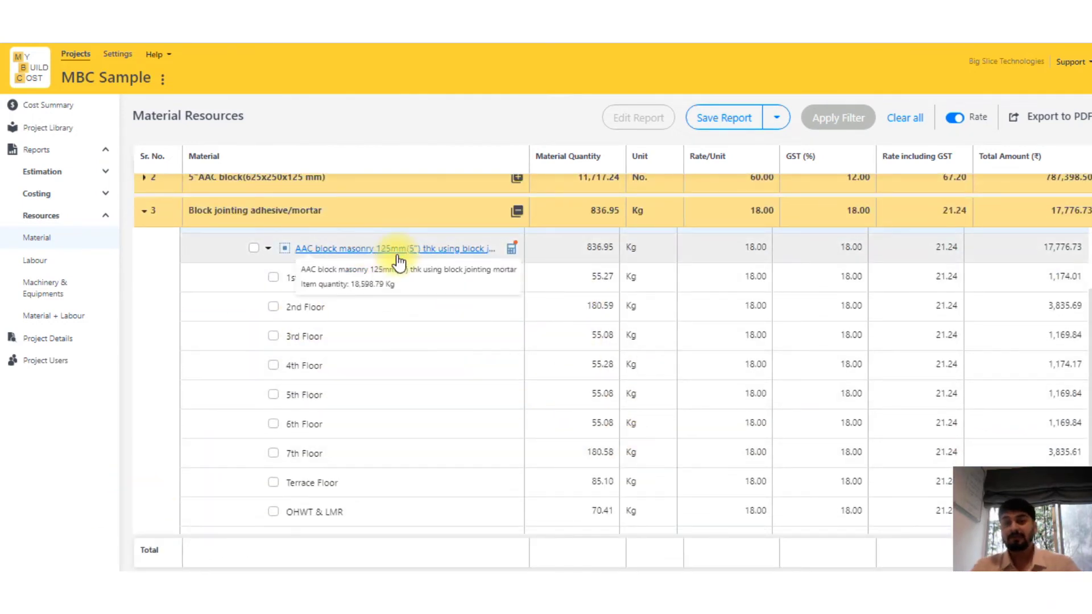
pyautogui.scroll(-1, 392, 267)
pyautogui.scroll(5, 360, 305)
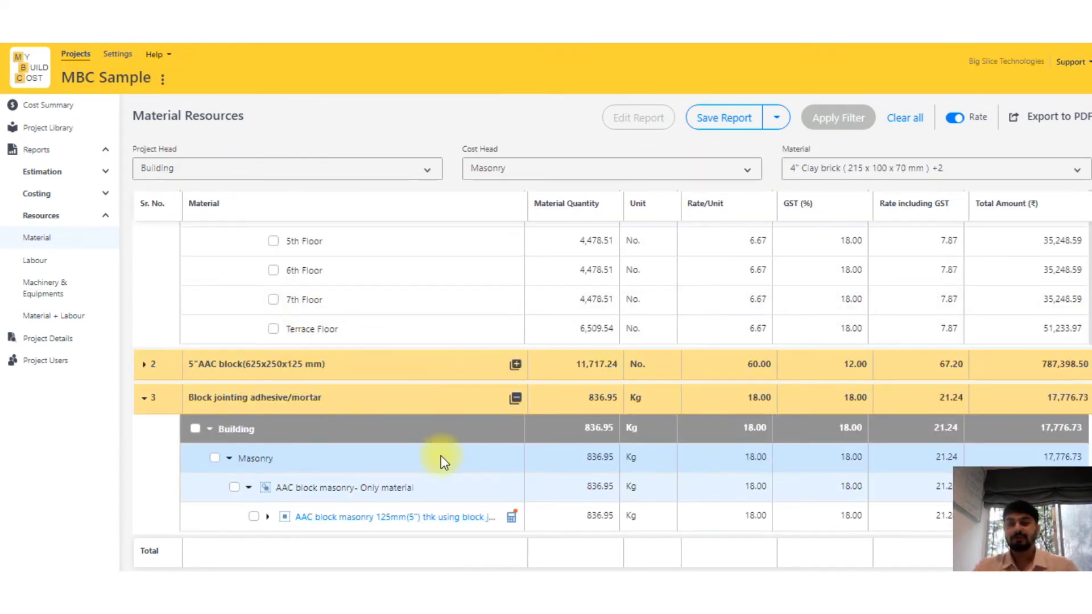
pyautogui.scroll(2, 441, 455)
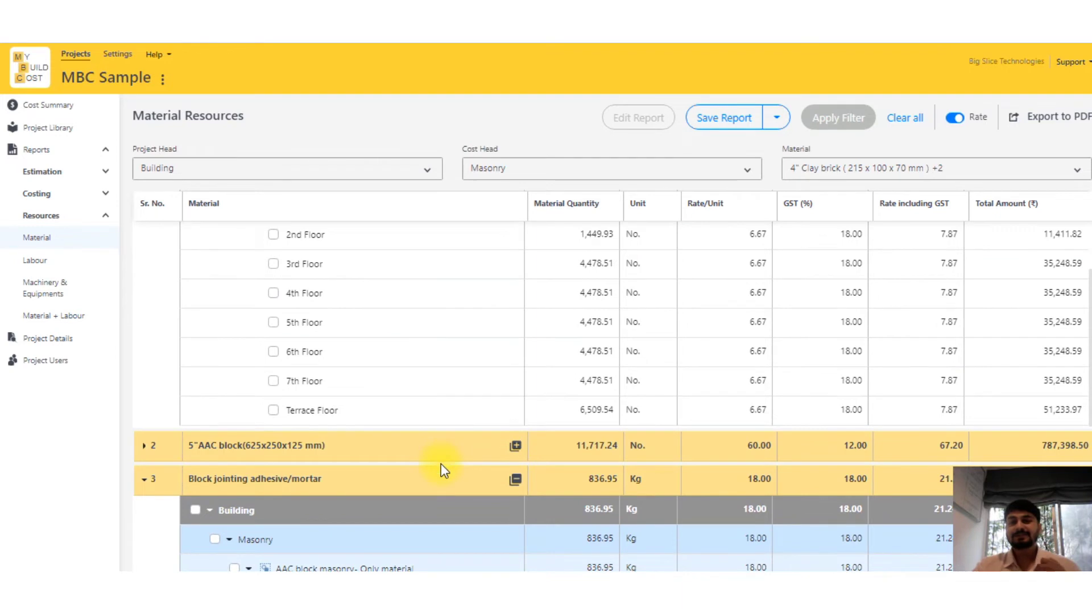
pyautogui.scroll(3, 441, 463)
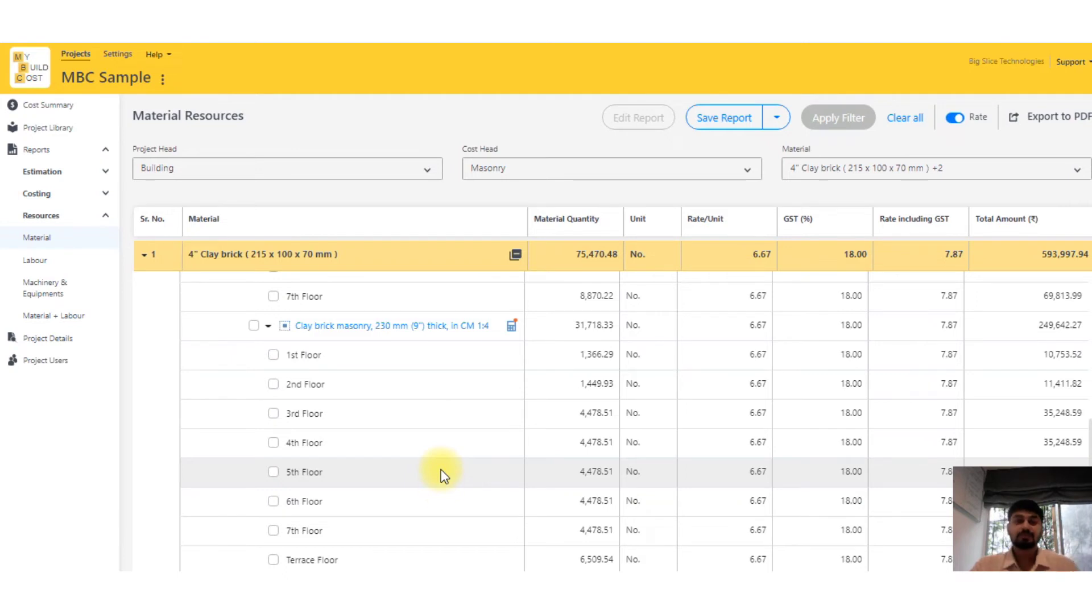
pyautogui.scroll(5, 443, 475)
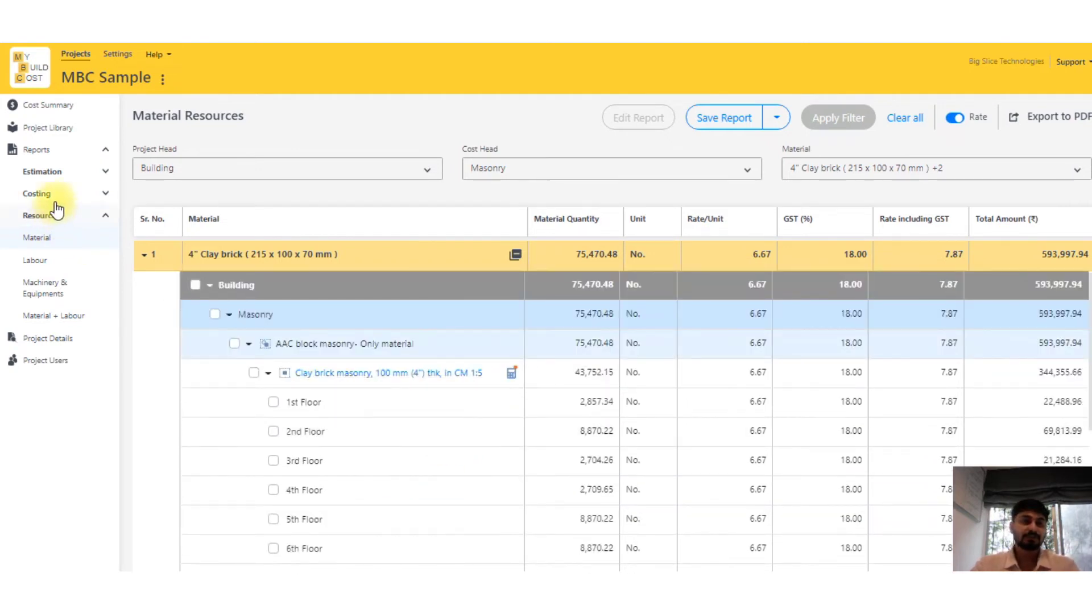
# Generate the Building Budgeted Cost breakup report, showing RCC leading at 43.38%.
pyautogui.click(50, 195)
pyautogui.click(55, 237)
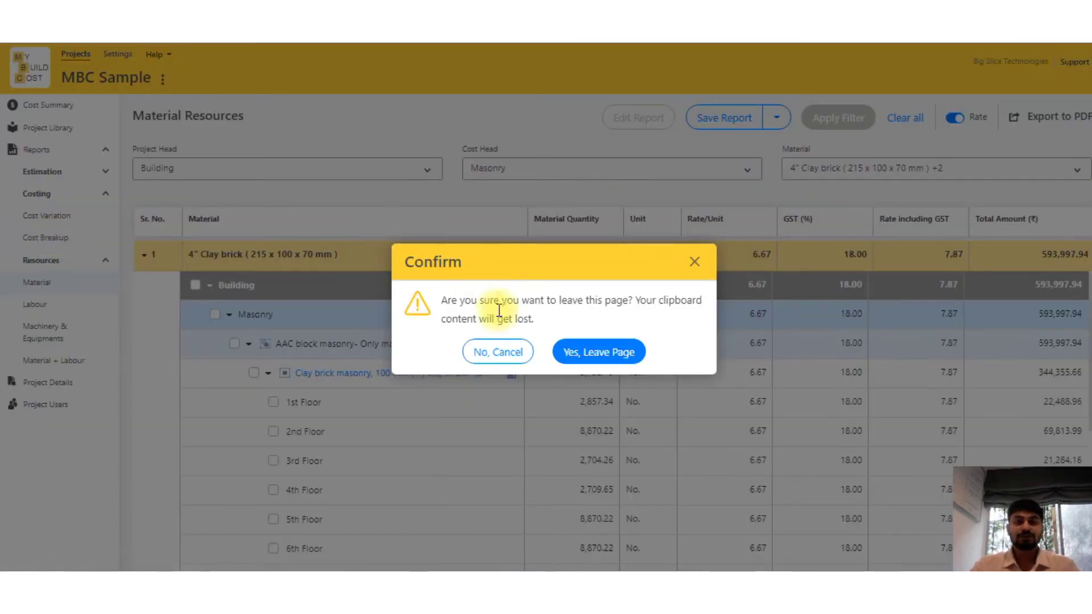
pyautogui.click(597, 351)
pyautogui.click(242, 172)
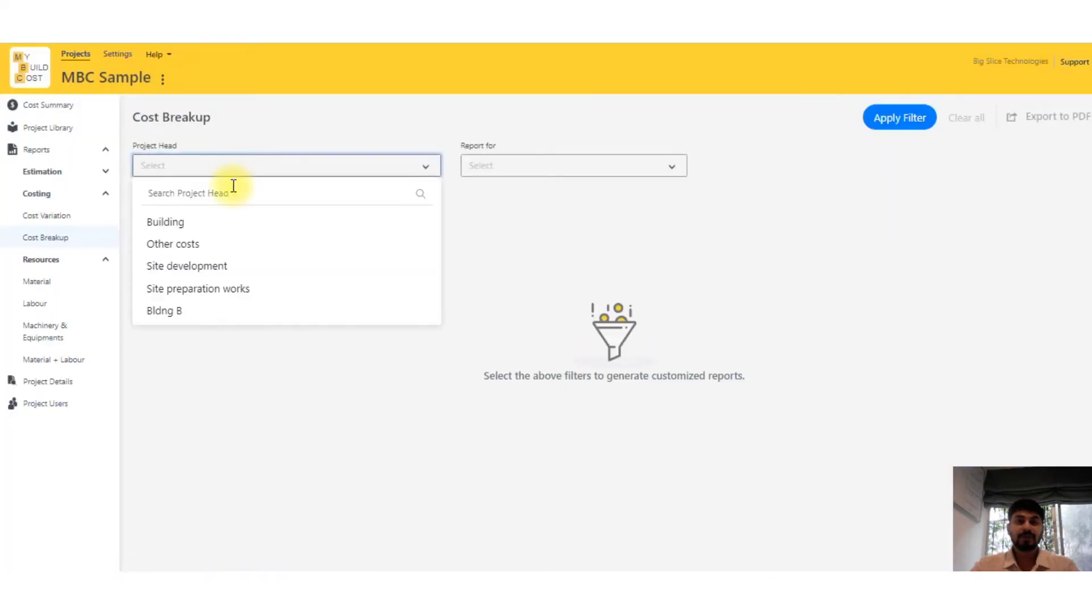
pyautogui.click(179, 222)
pyautogui.click(551, 171)
pyautogui.click(509, 194)
pyautogui.click(874, 125)
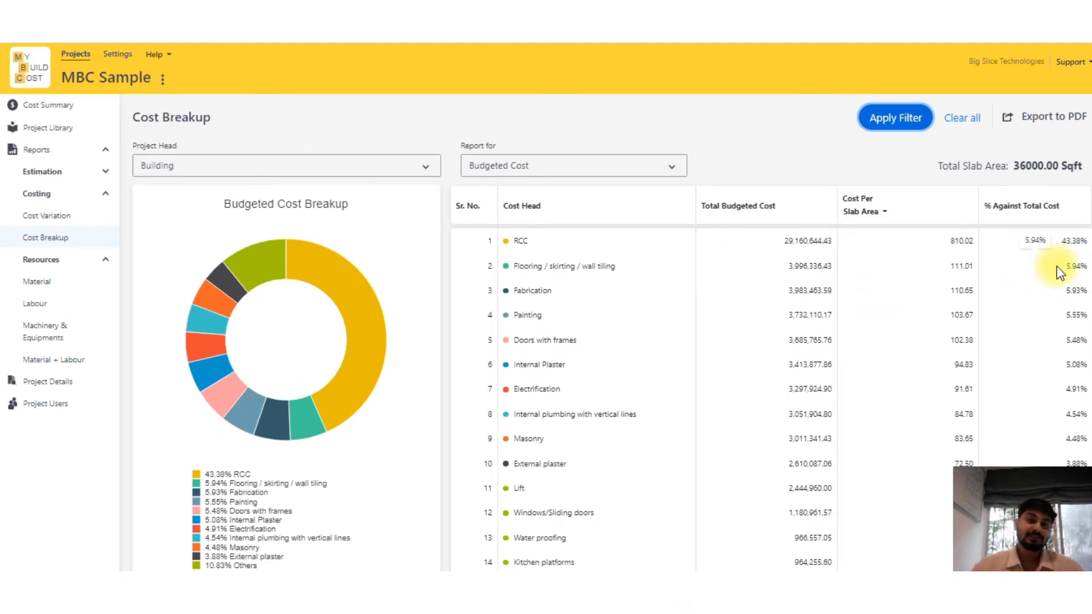
pyautogui.click(69, 105)
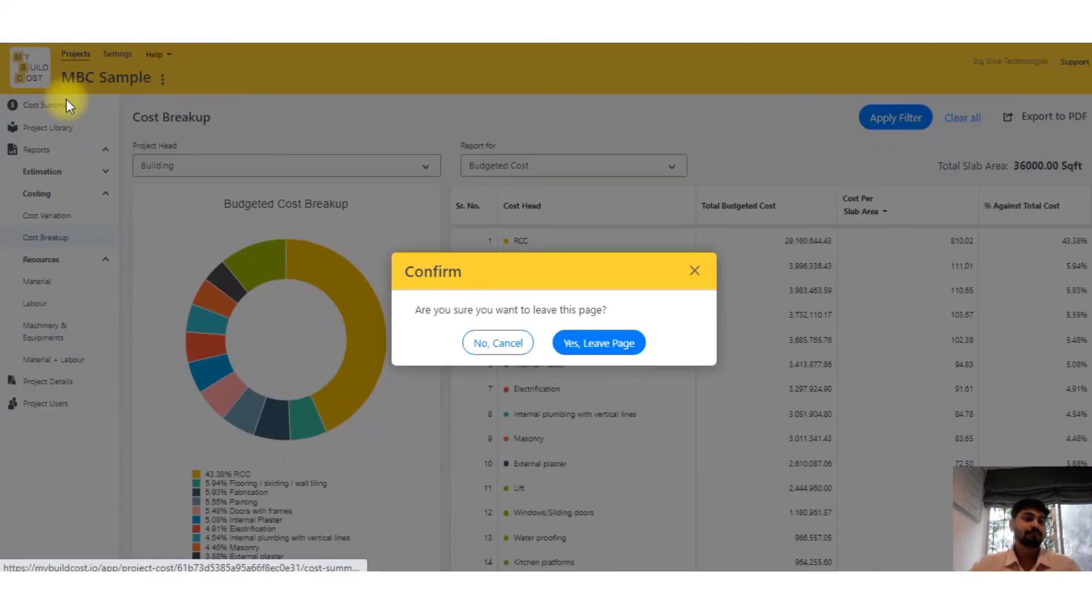
# Leave the cost breakup page and open the Flooring / skirting / wall tiling detailed estimate (2,469,758.15).
pyautogui.click(598, 346)
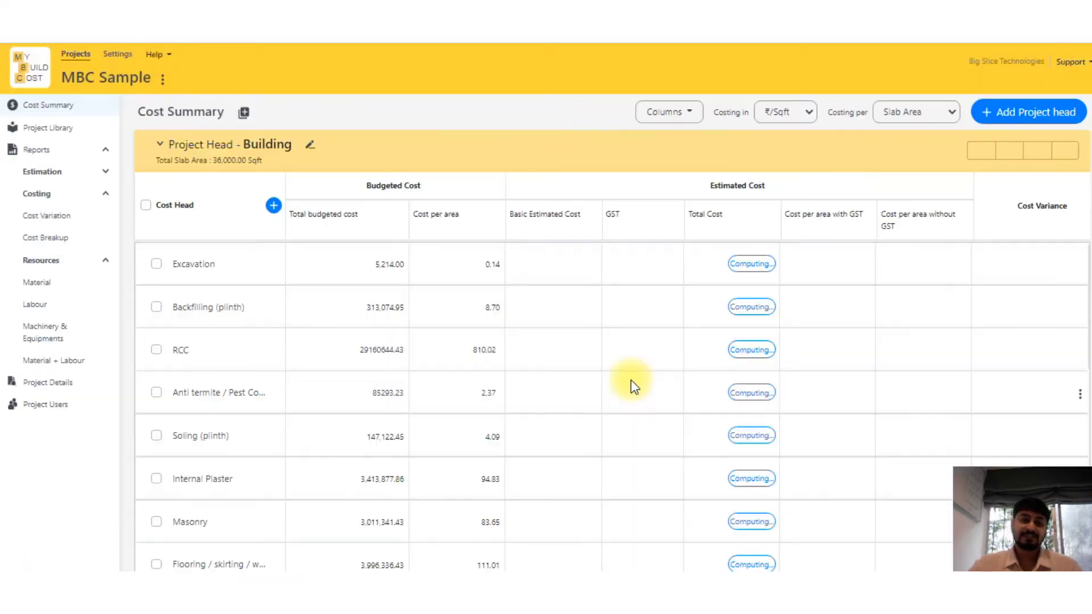
pyautogui.scroll(-3, 643, 396)
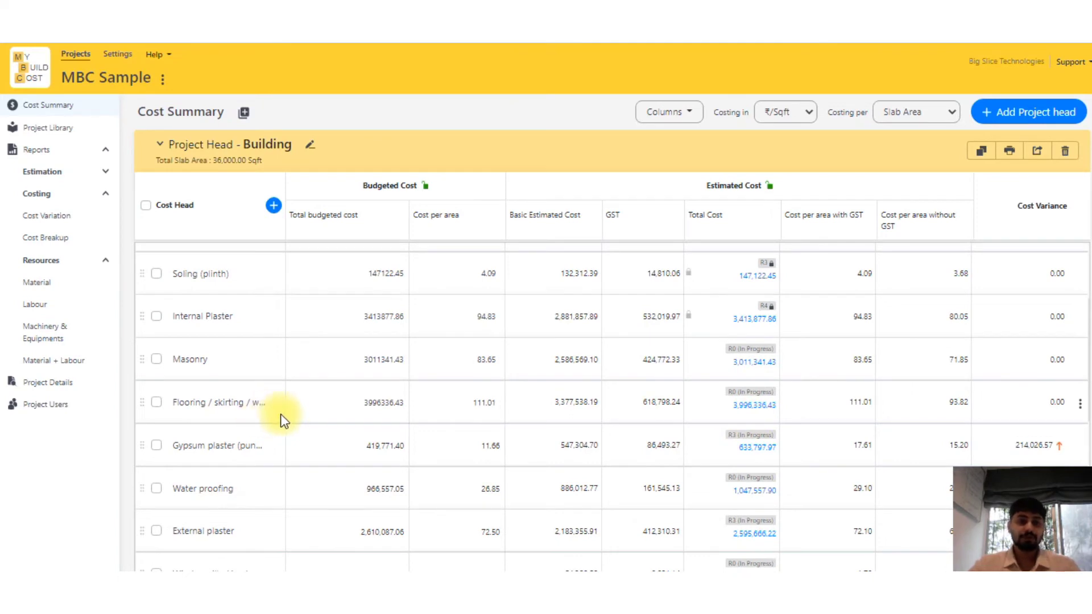
pyautogui.click(756, 406)
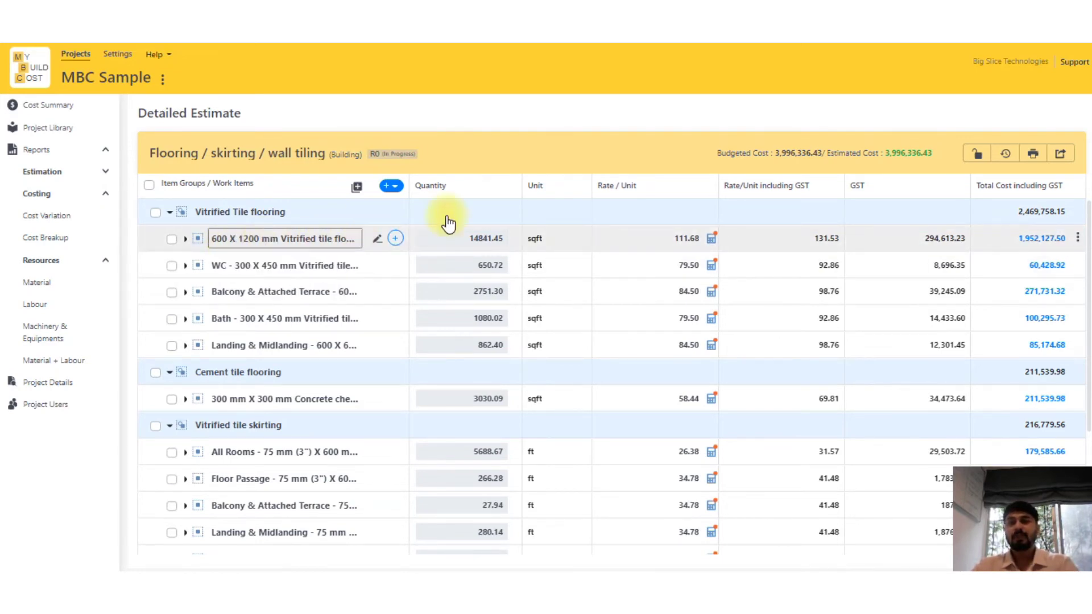
# Start replacing the first vitrified tile item, choosing the MY BUILD COST Lib library.
pyautogui.click(1076, 239)
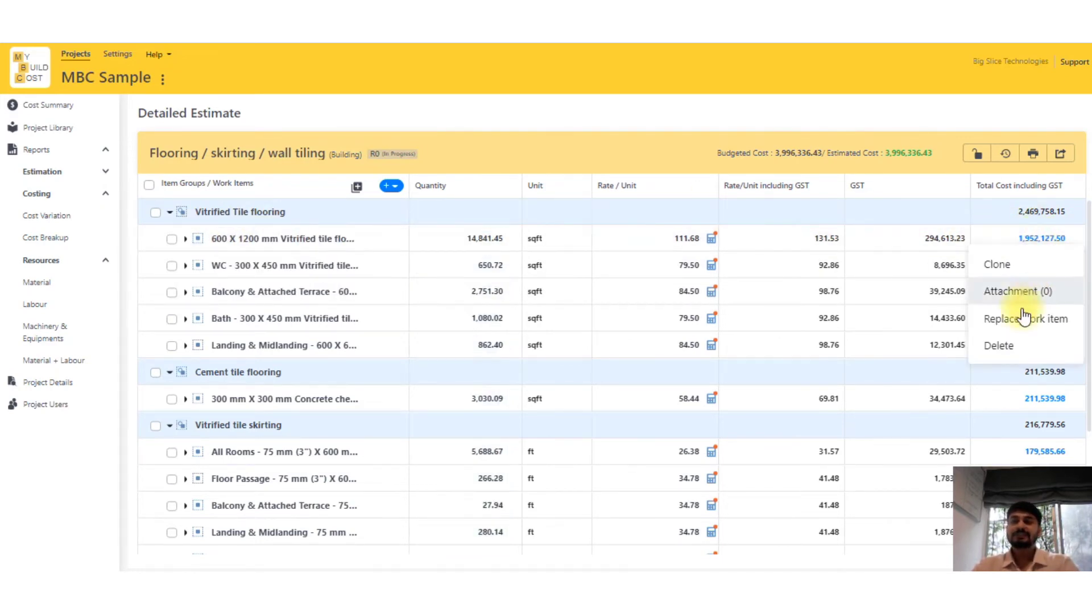
pyautogui.click(989, 319)
pyautogui.click(272, 181)
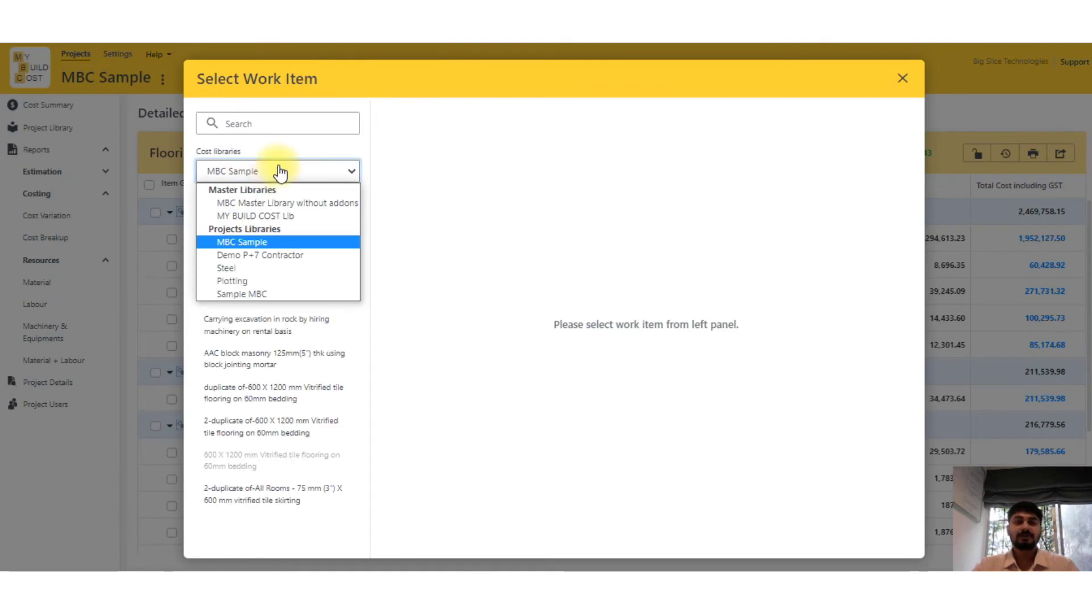
pyautogui.click(263, 217)
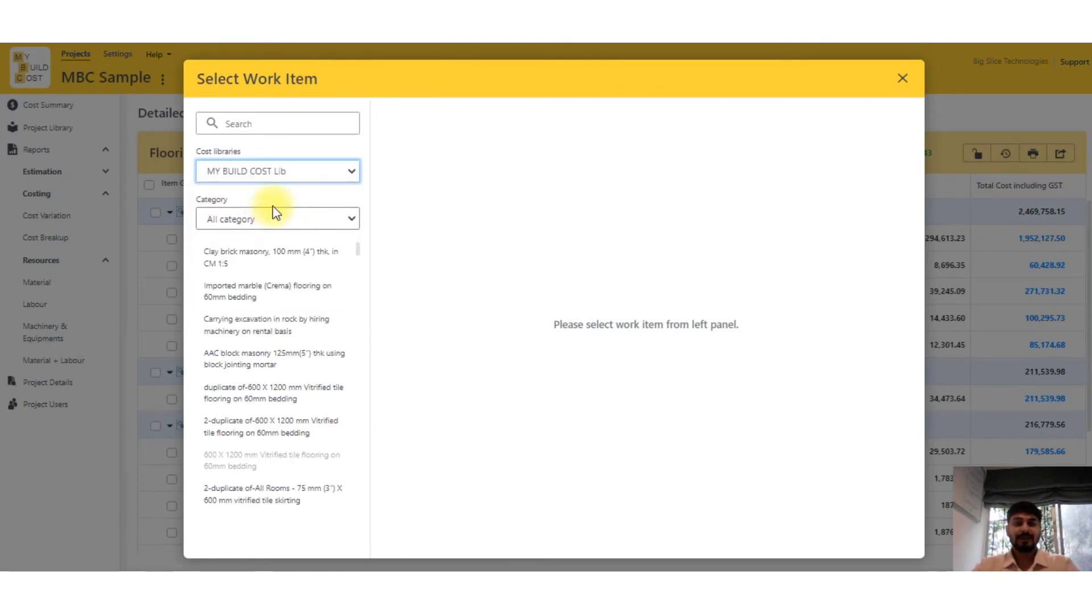
# Pick Flooring > Natural stone flooring > Imported marble (Dyna) and preview the replacement.
pyautogui.click(308, 221)
pyautogui.scroll(-10, 280, 275)
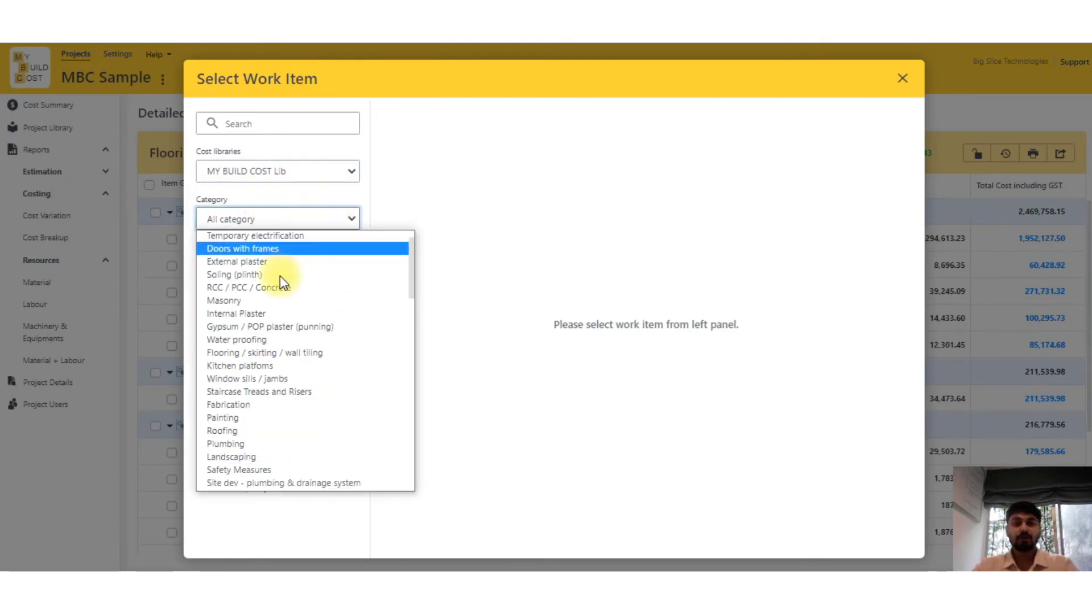
pyautogui.scroll(7, 285, 318)
pyautogui.scroll(3, 293, 343)
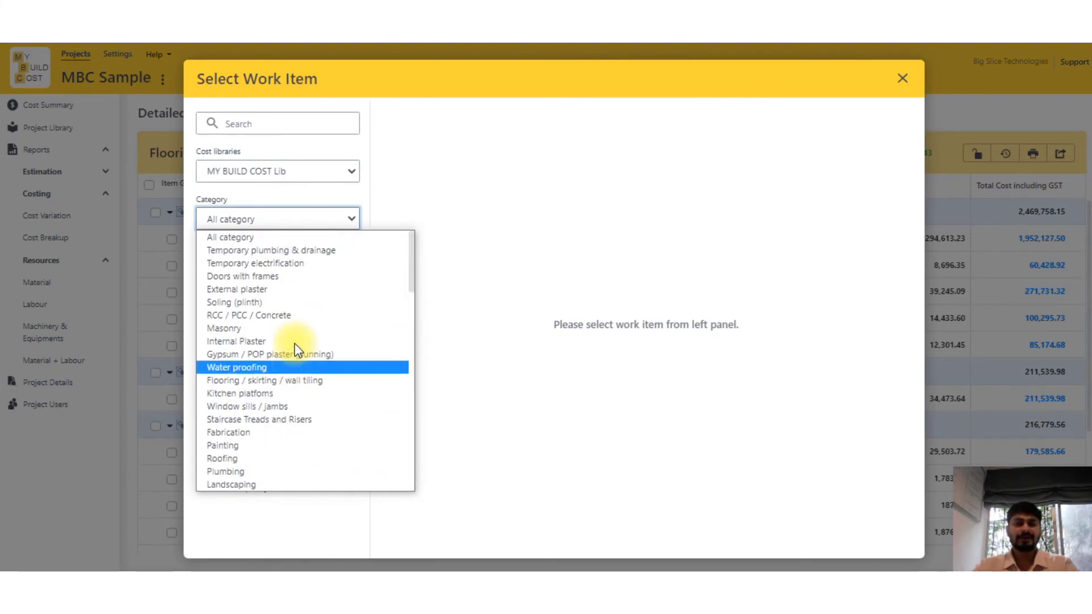
pyautogui.click(238, 380)
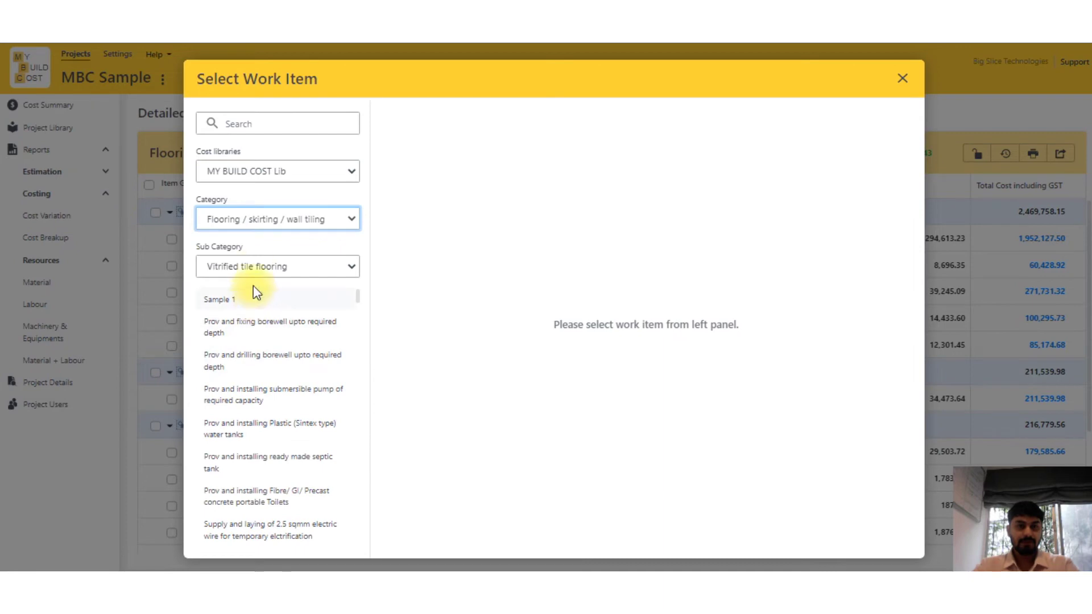
pyautogui.click(251, 267)
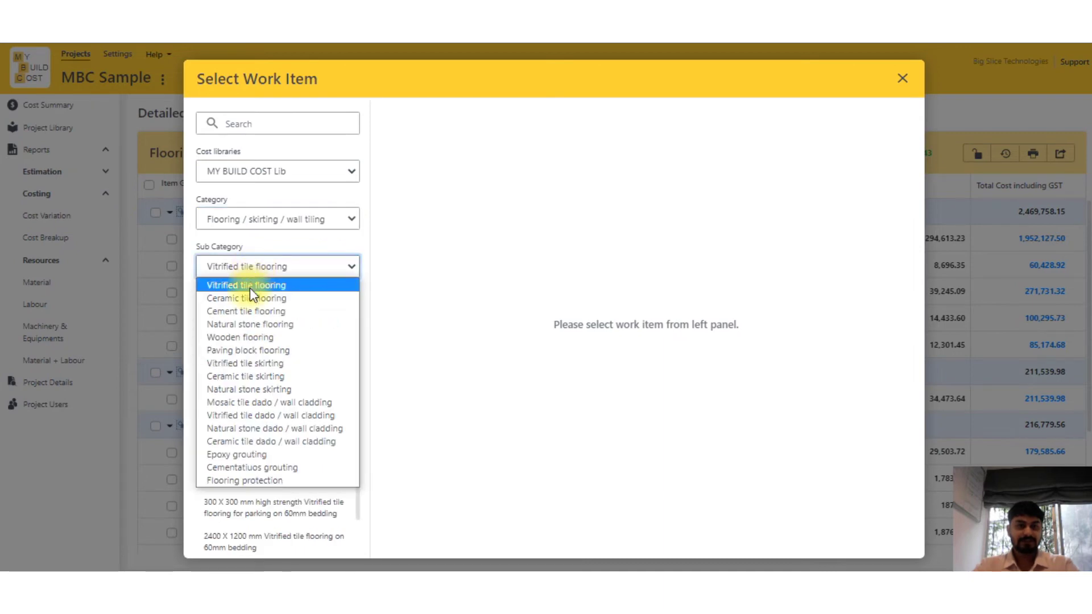
pyautogui.click(239, 325)
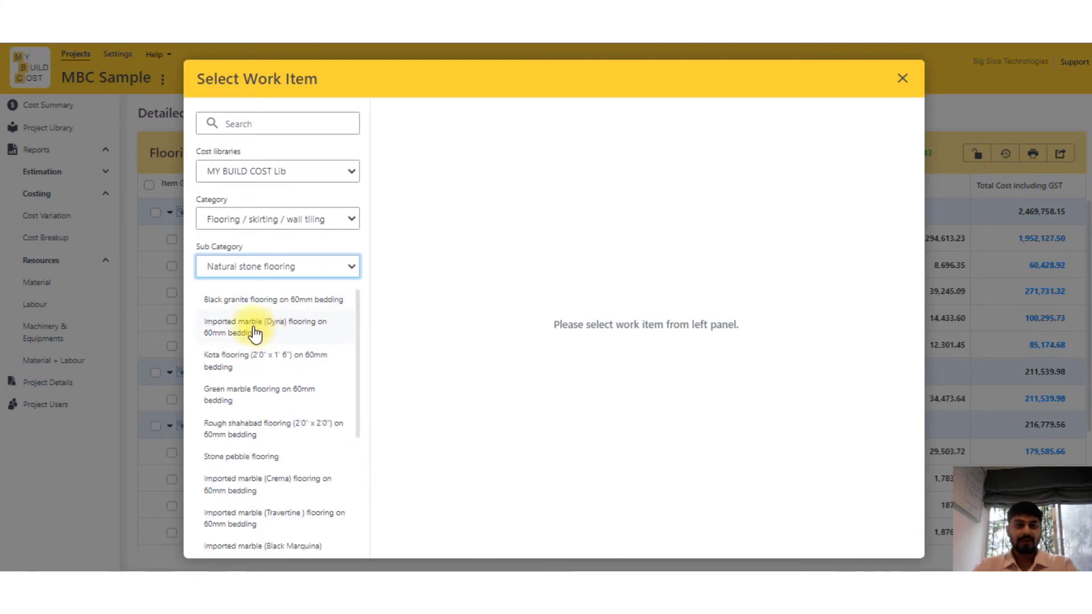
pyautogui.click(246, 325)
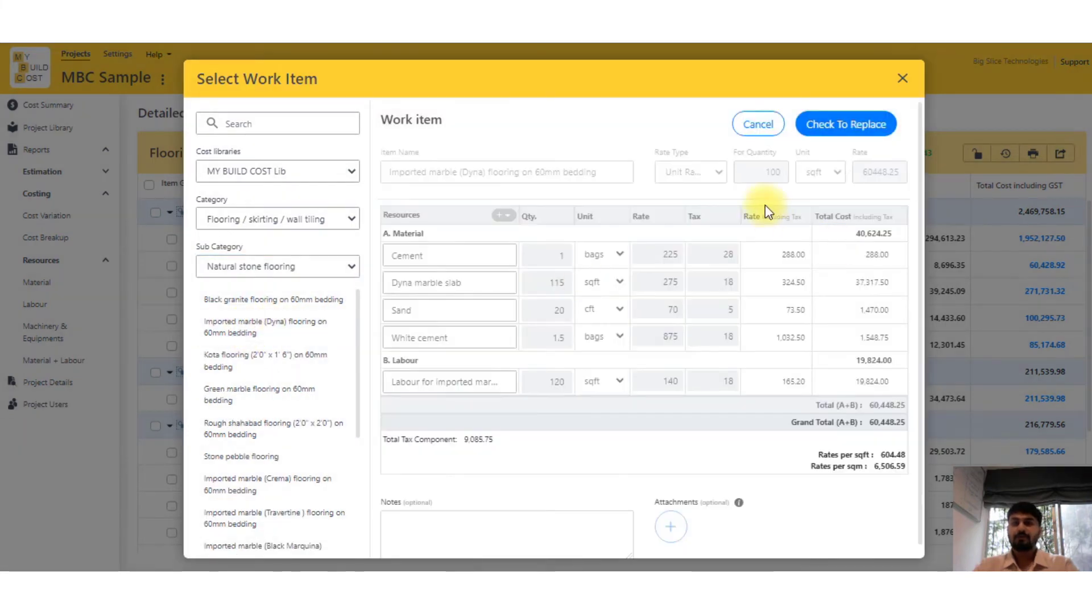
pyautogui.click(834, 126)
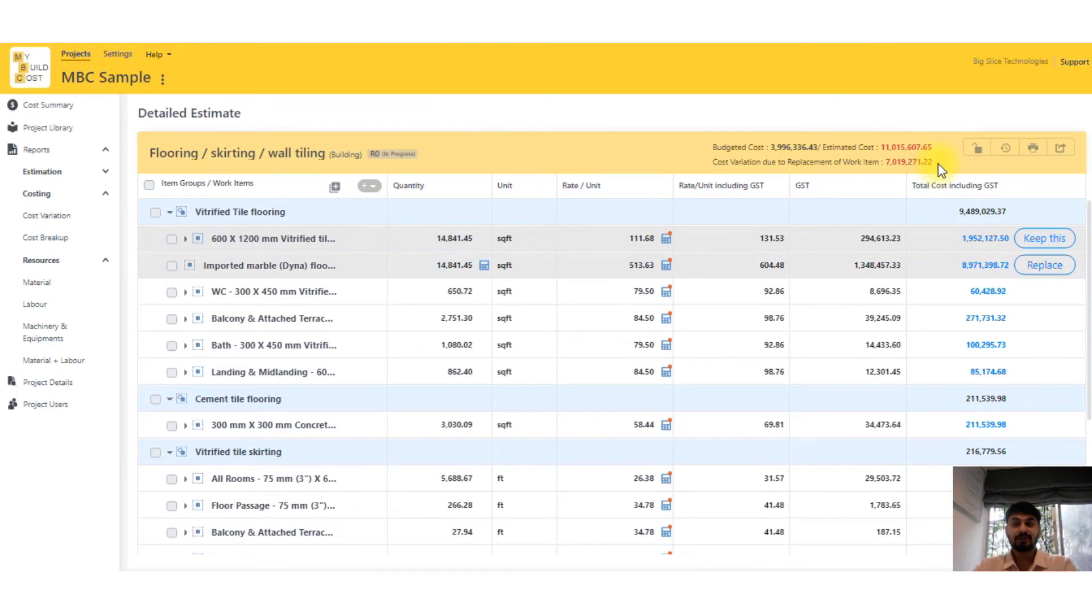
# Point out the 7,019,271.22 cost variation, then keep the original vitrified tile item.
pyautogui.moveTo(934, 162); pyautogui.dragTo(881, 162)
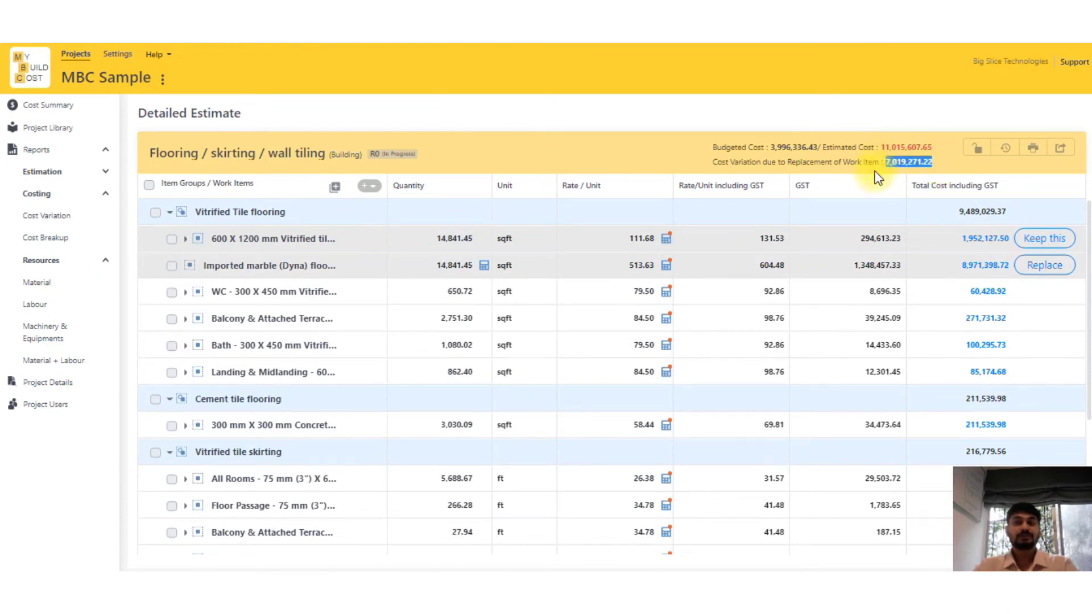
pyautogui.click(907, 164)
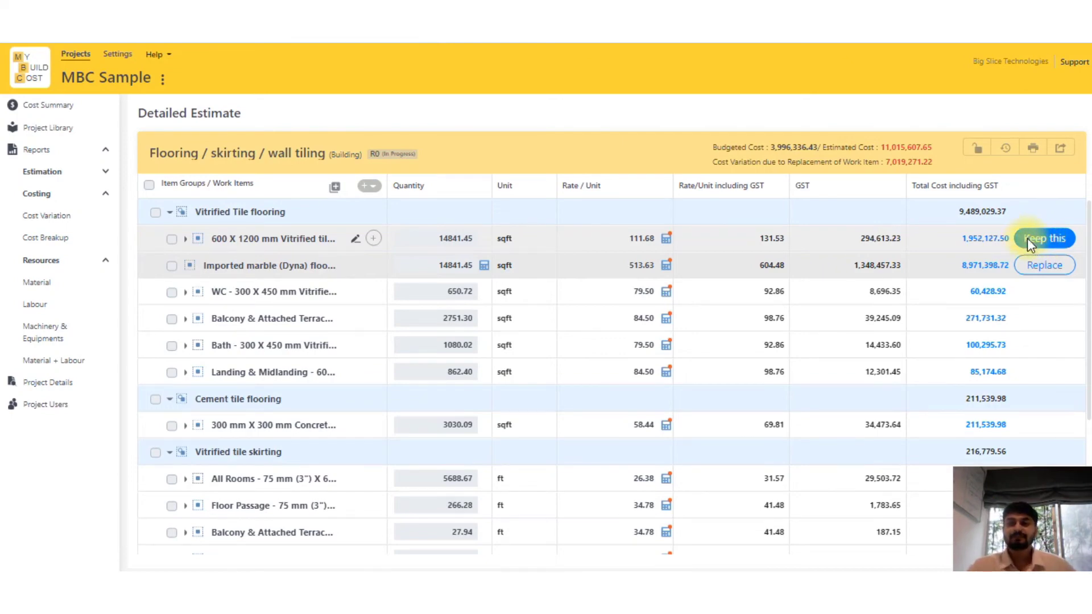
pyautogui.click(1027, 239)
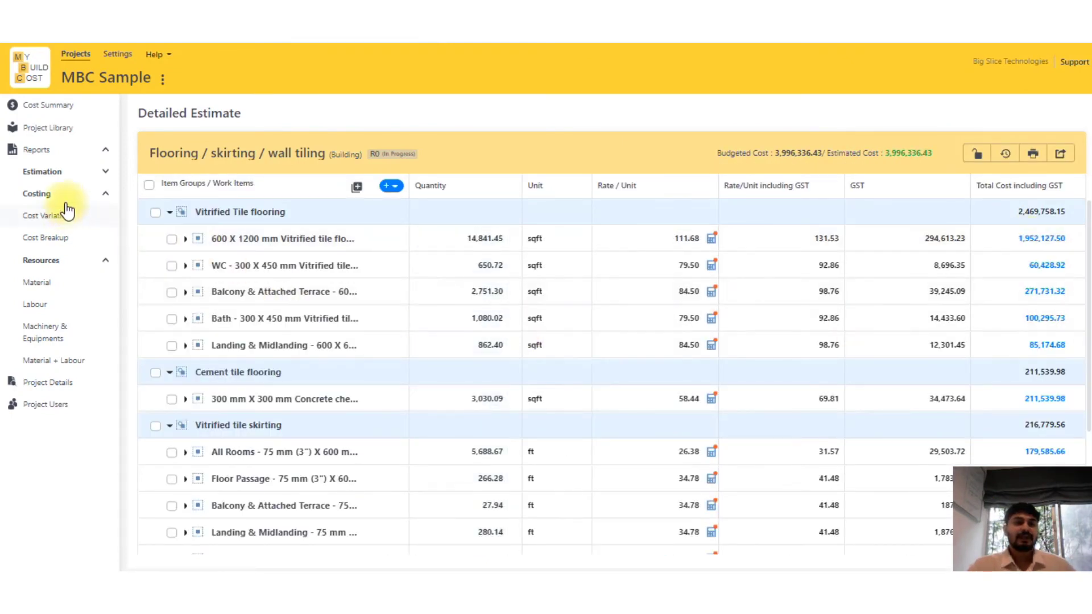
# Expand Estimation in the Reports sidebar to list Breakup, Summary and Revisions.
pyautogui.click(73, 182)
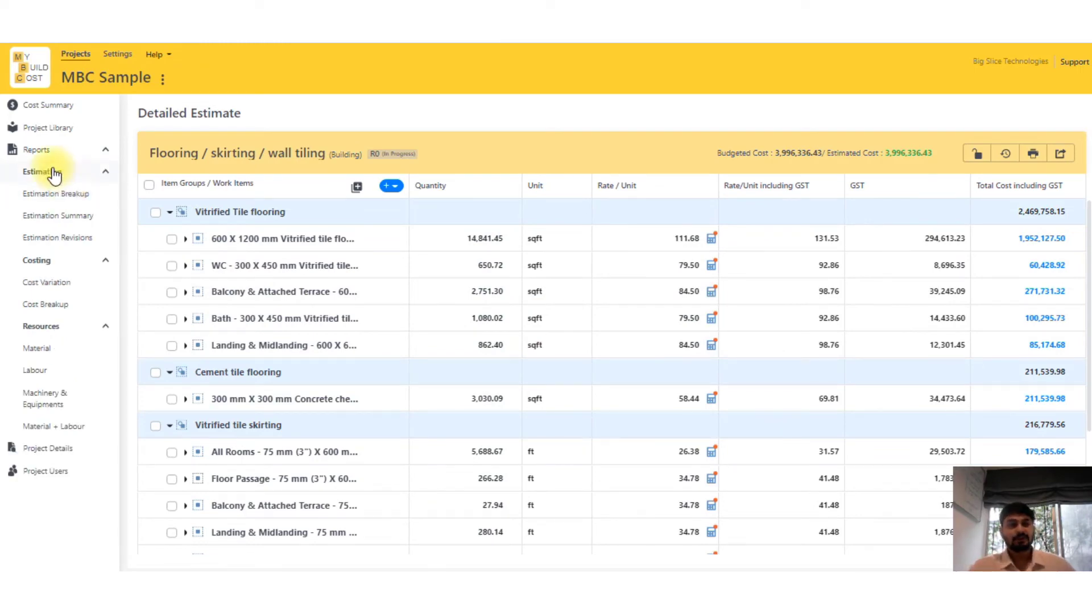
# Run the Estimation Revisions report filtered to Building project head and All statuses, then view the Settings user list.
pyautogui.click(78, 238)
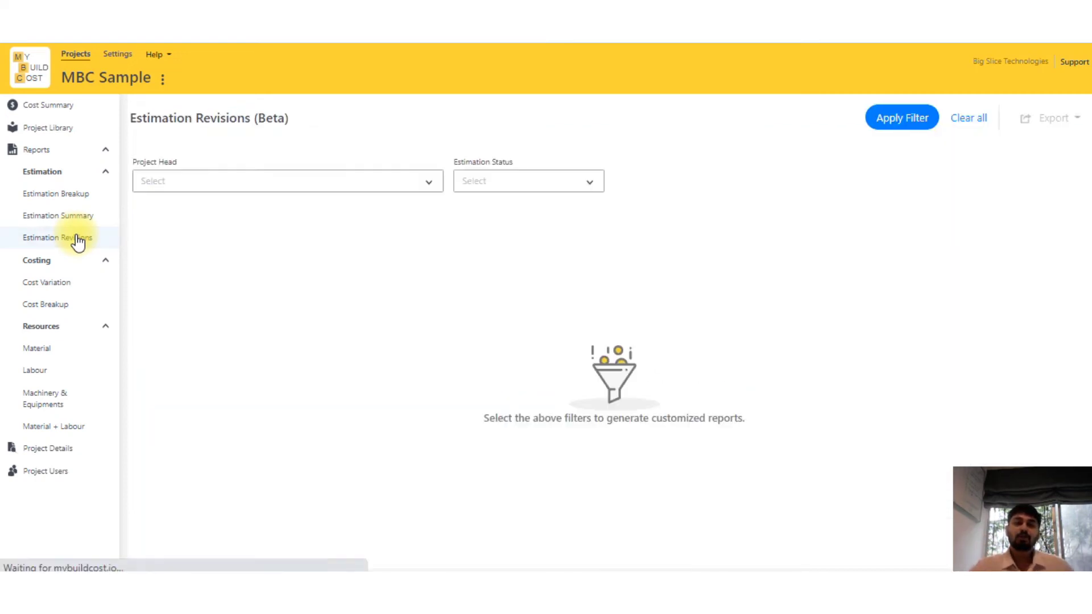
pyautogui.click(319, 182)
pyautogui.click(149, 267)
pyautogui.click(529, 181)
pyautogui.click(481, 215)
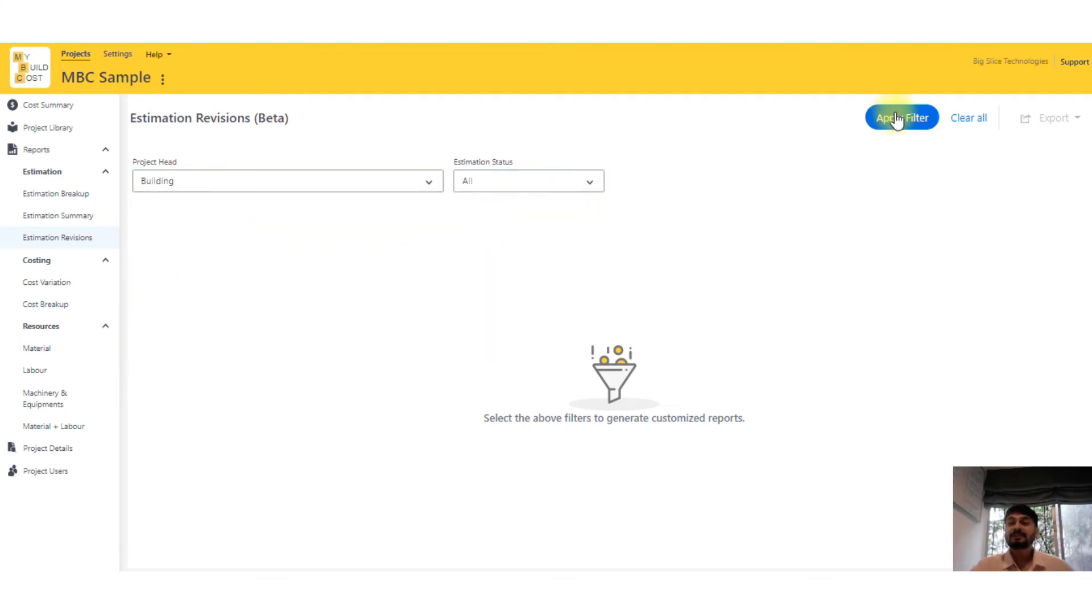
pyautogui.click(896, 114)
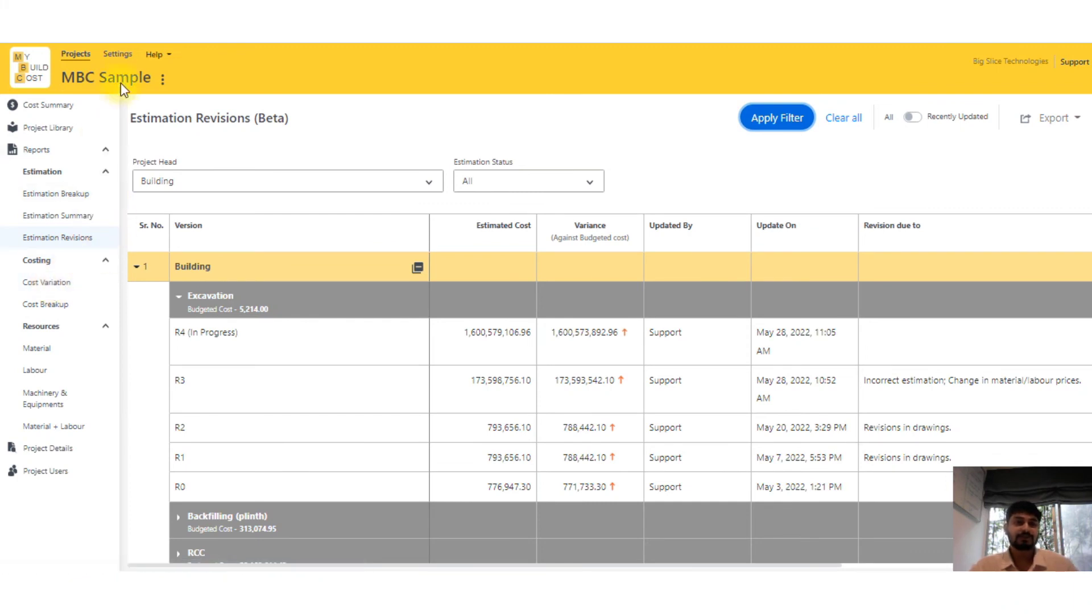
pyautogui.click(117, 57)
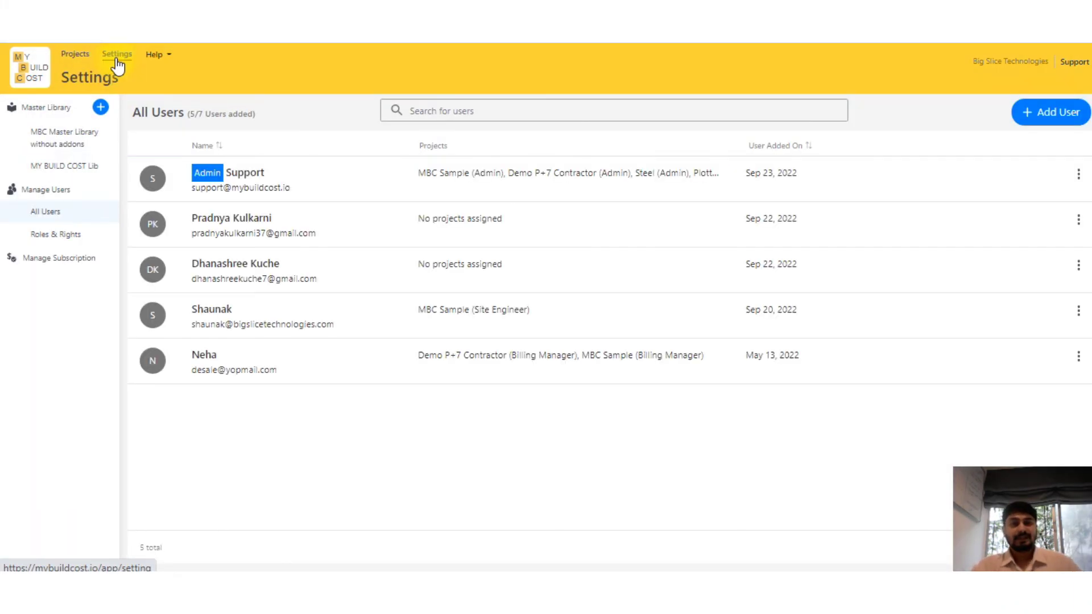
# Check the Client role's permissions under Roles & Rights, then reopen the MBC Sample project.
pyautogui.click(56, 234)
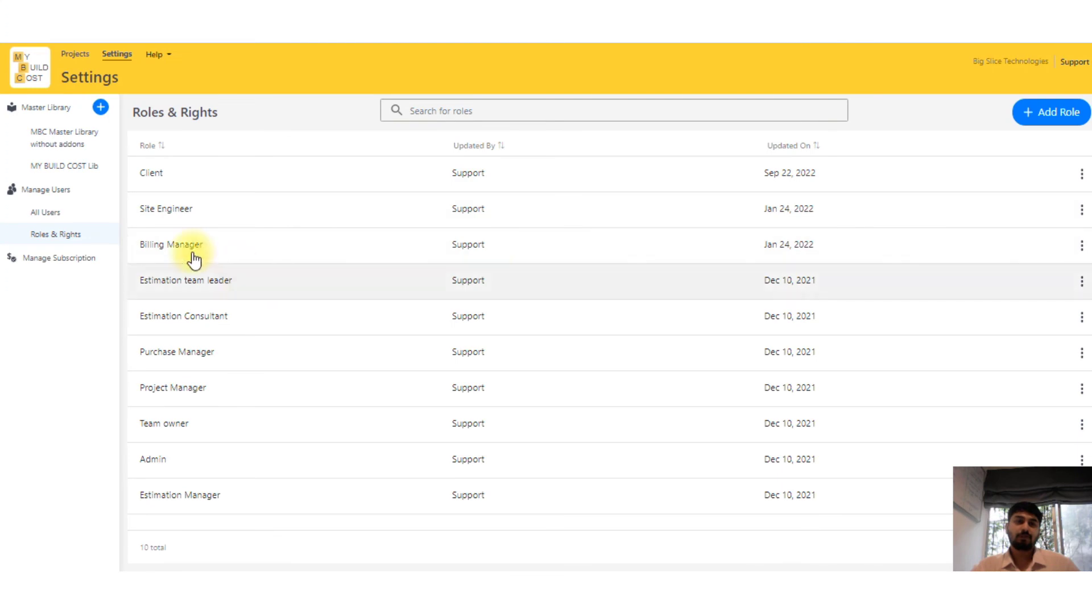
pyautogui.click(167, 181)
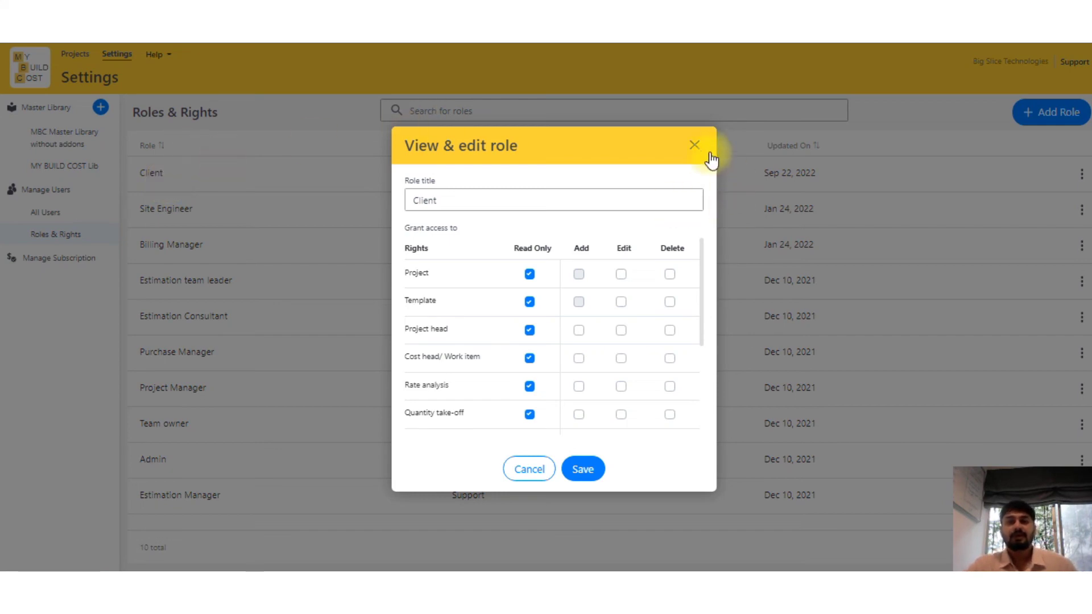
pyautogui.click(694, 145)
pyautogui.click(75, 53)
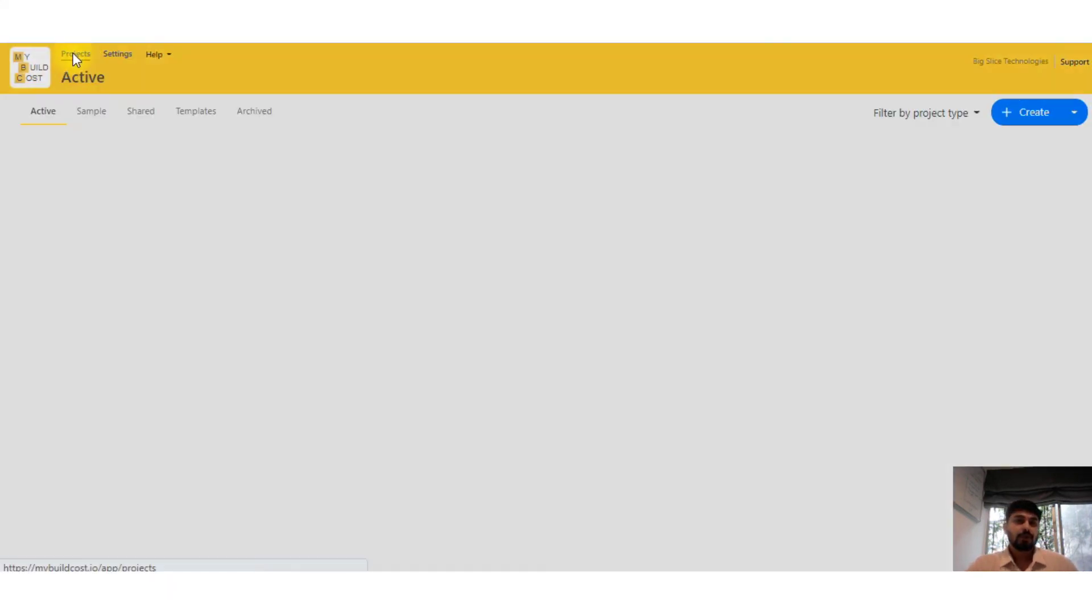
pyautogui.click(146, 174)
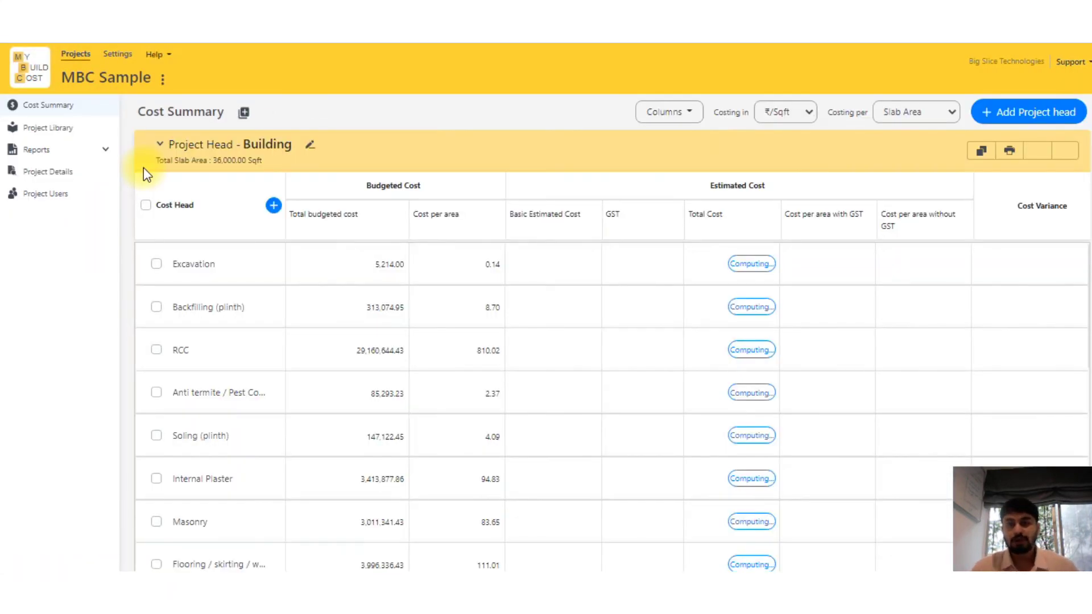